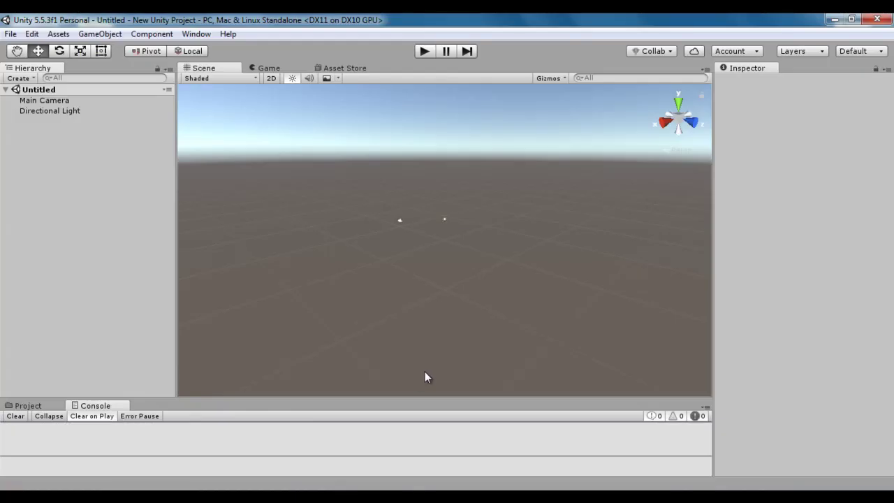
left_click(101, 34)
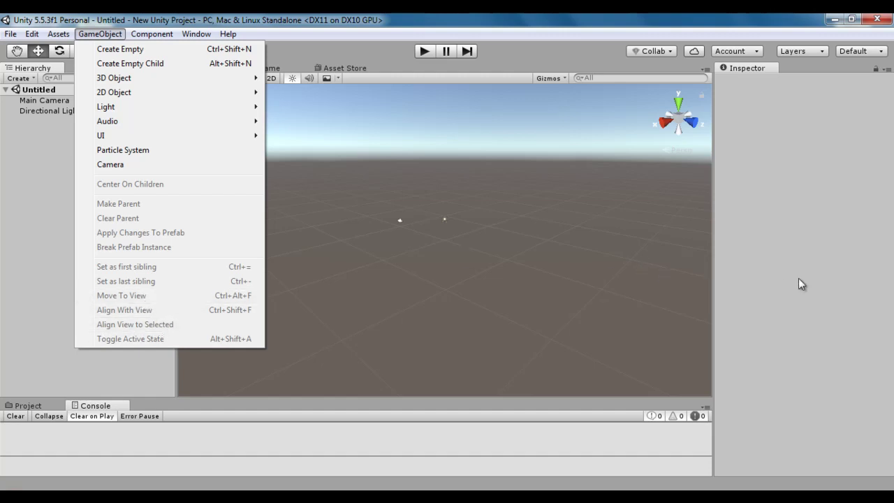
left_click(510, 230)
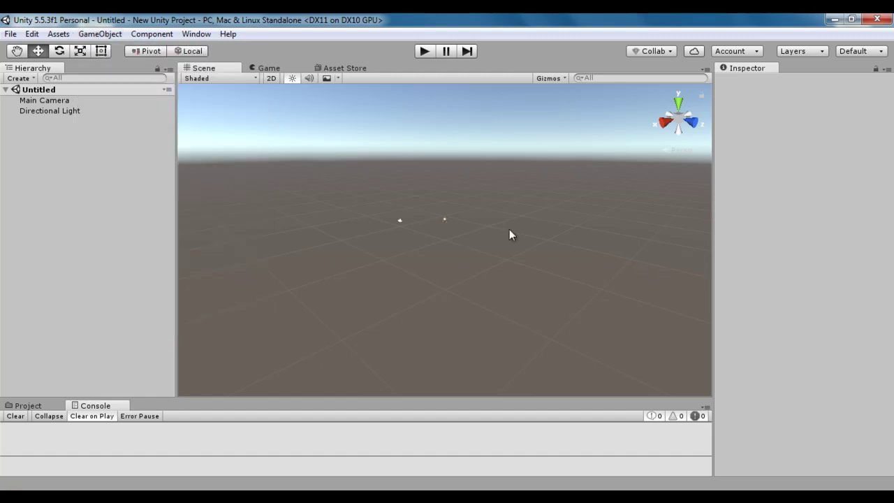
Step: Add a plane to the scene and set its scale to 5 on X and 5 on Z
left_click(100, 34)
mouse_move(116, 78)
left_click(318, 136)
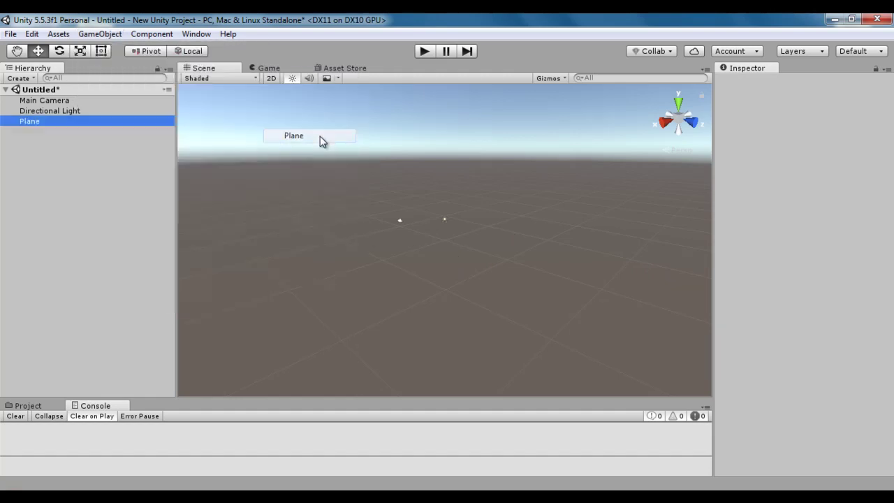
left_click(791, 145)
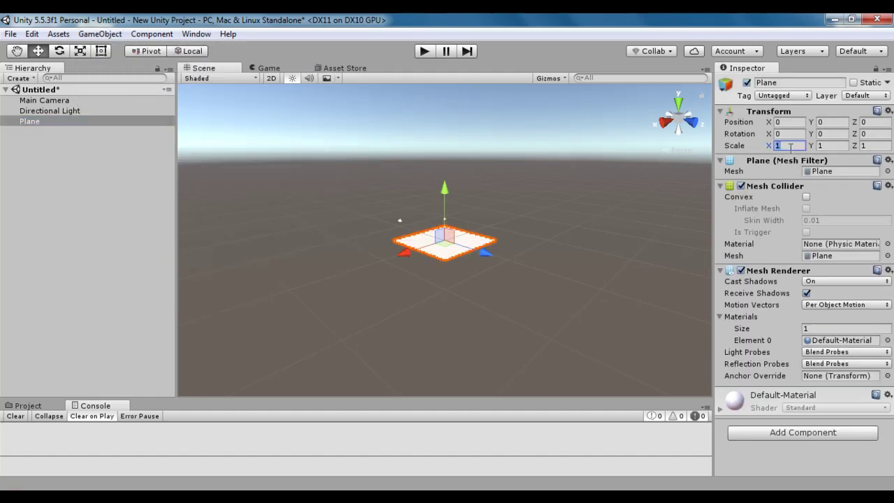
type("5")
left_click(886, 145)
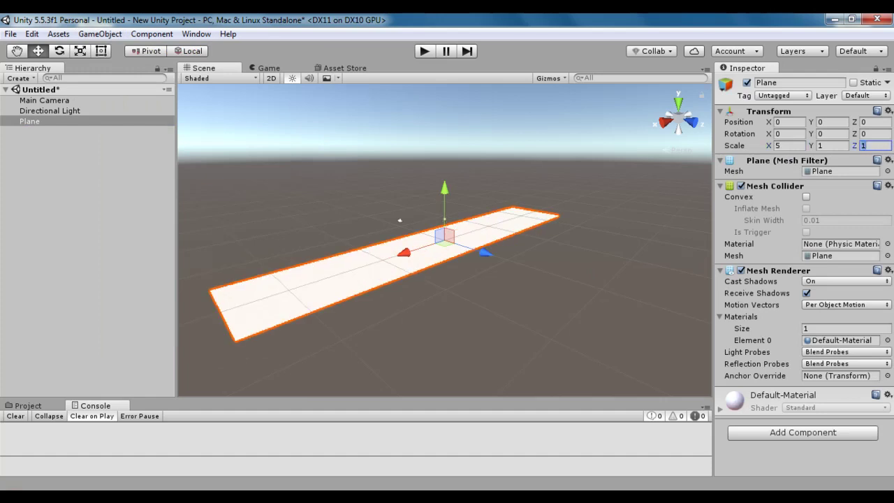
type("5")
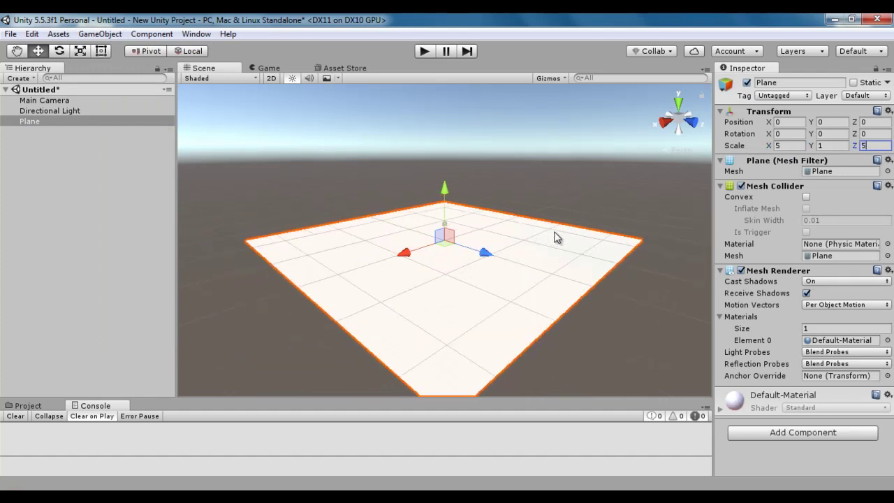
scroll(554, 237, "down", 4)
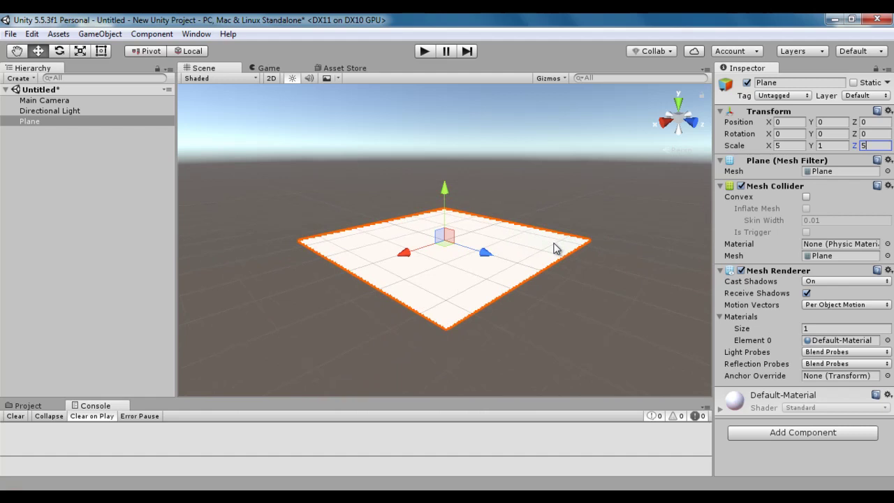
left_click(82, 229)
Step: Add a cube and set its Y scale to 10 so it forms a tall pillar
left_click(100, 34)
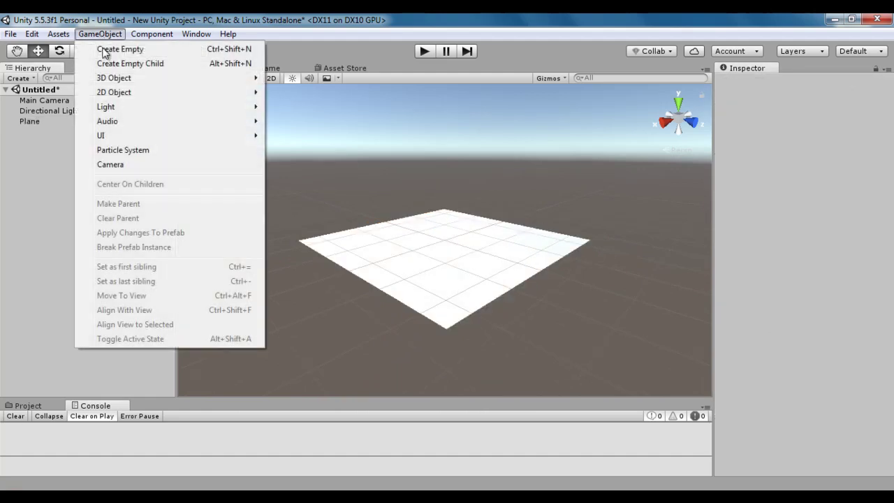
mouse_move(115, 78)
left_click(297, 80)
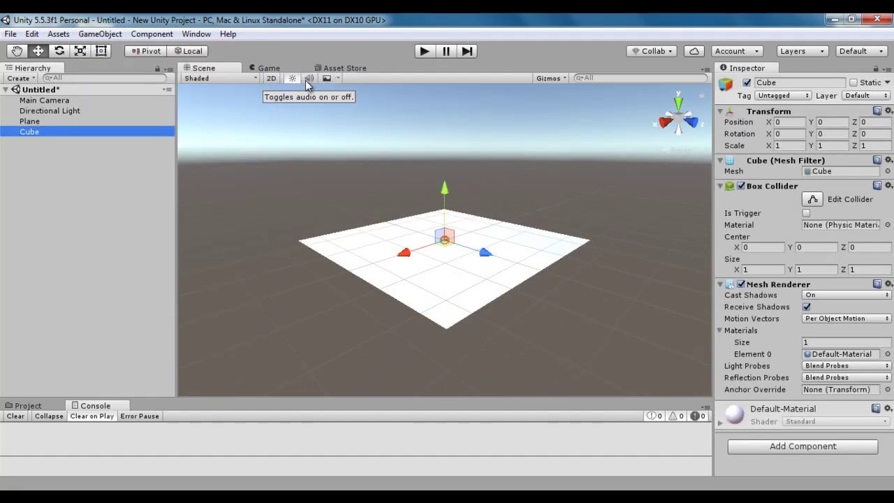
left_click(831, 144)
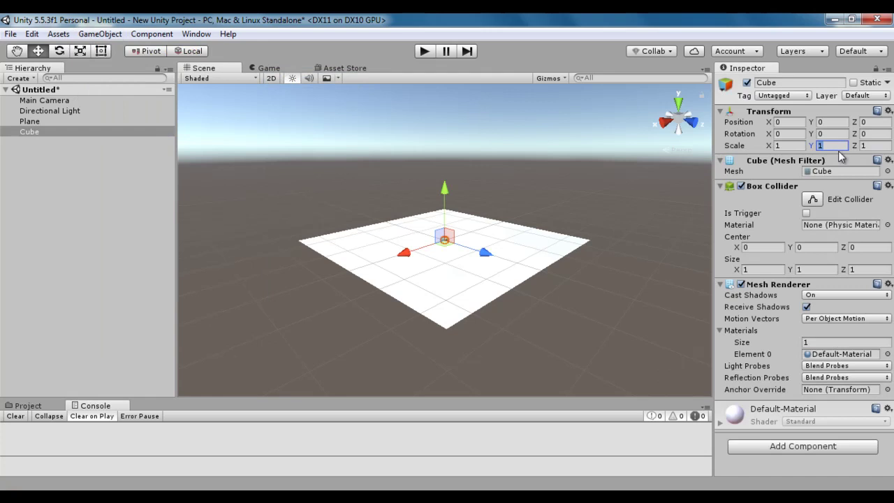
type("3")
left_click(589, 296)
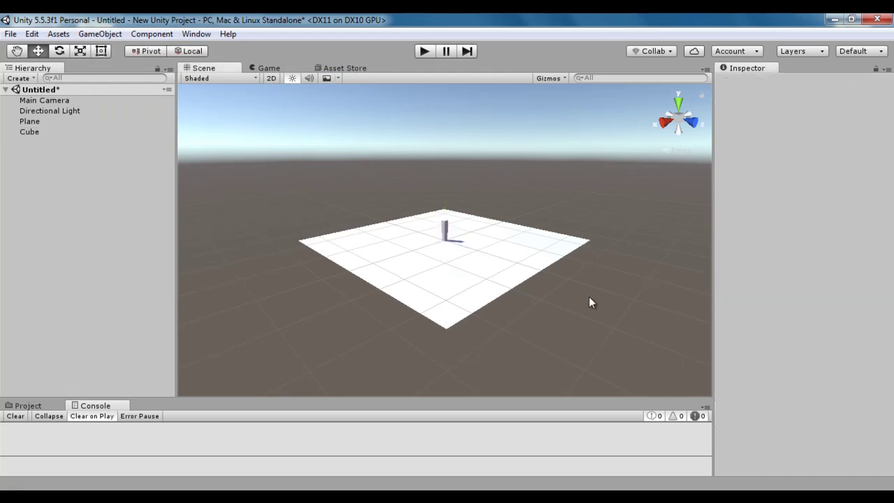
Step: Move the pillar onto the plane's nearest corner at position X 24.5, Y 5, Z 24.5
left_click(445, 233)
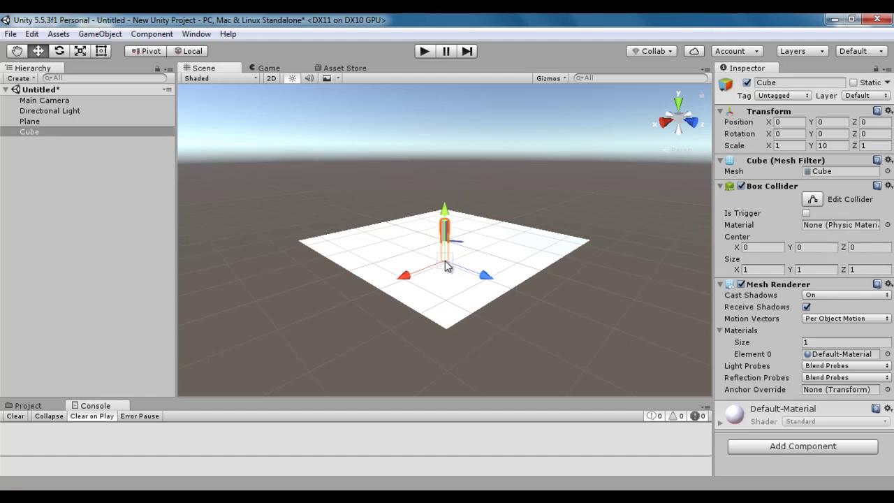
left_click_drag(447, 266, 447, 328)
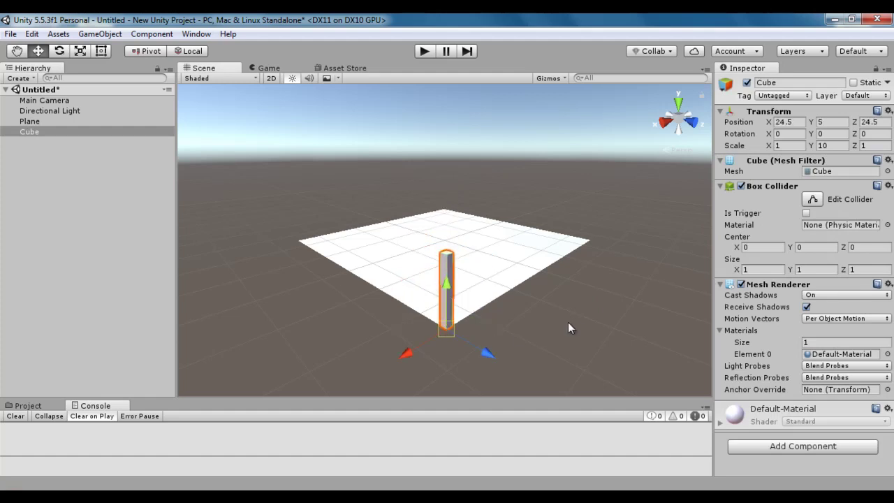
Step: Duplicate the pillar onto the plane's other three corners, at X -24.5, Z 24.5; X -24.5, Z -24.5; and X 24.5, Z -24.5
left_click_drag(568, 323, 478, 321, "alt")
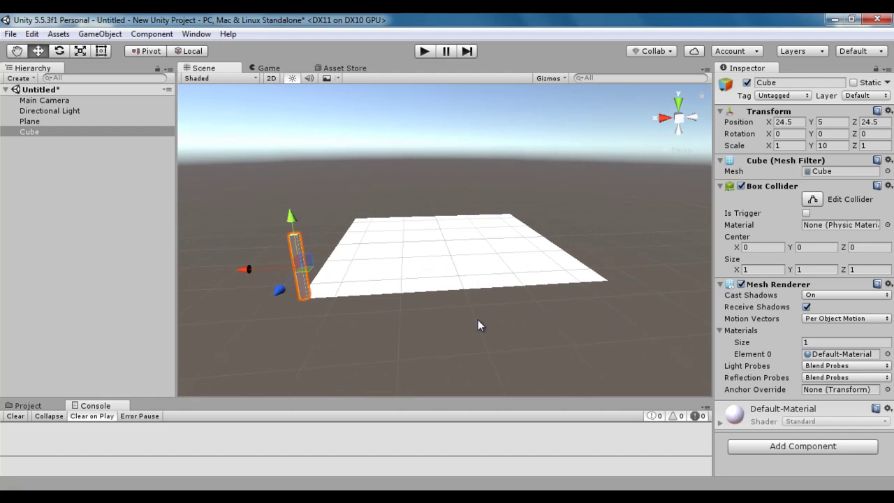
key("ctrl+d")
left_click_drag(253, 273, 370, 235)
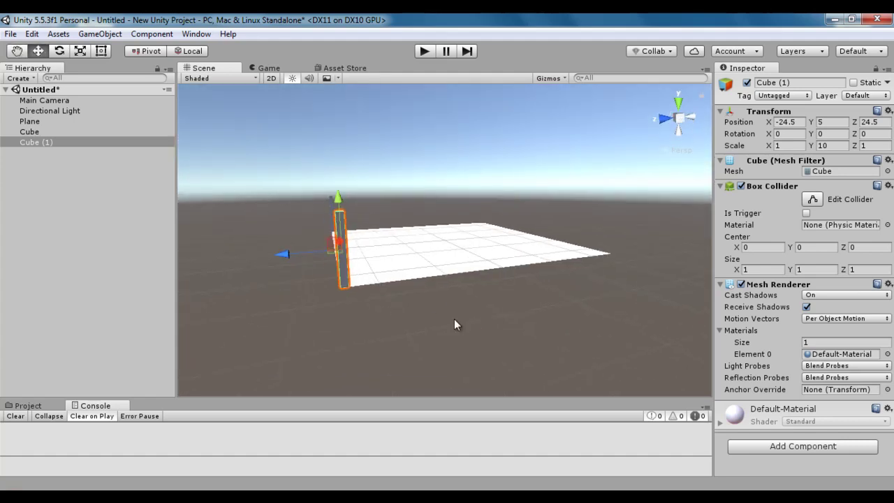
key("ctrl+d")
left_click_drag(281, 256, 329, 280)
key("ctrl+d")
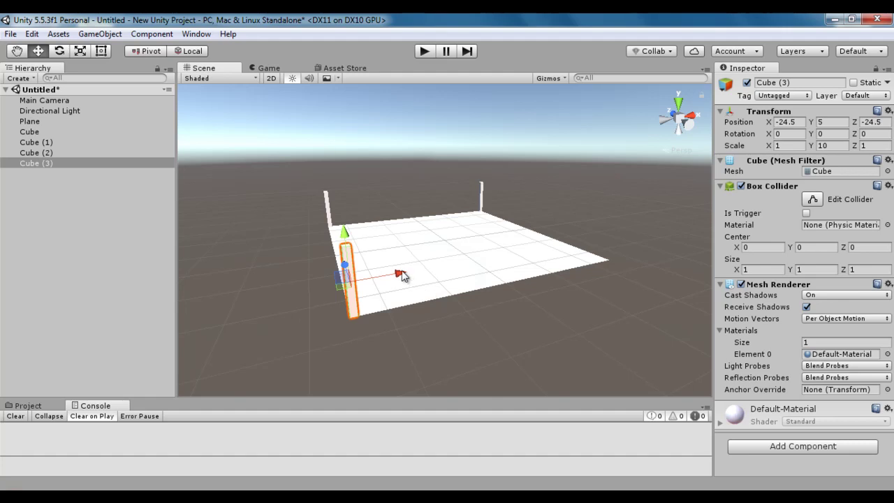
left_click_drag(401, 272, 647, 239)
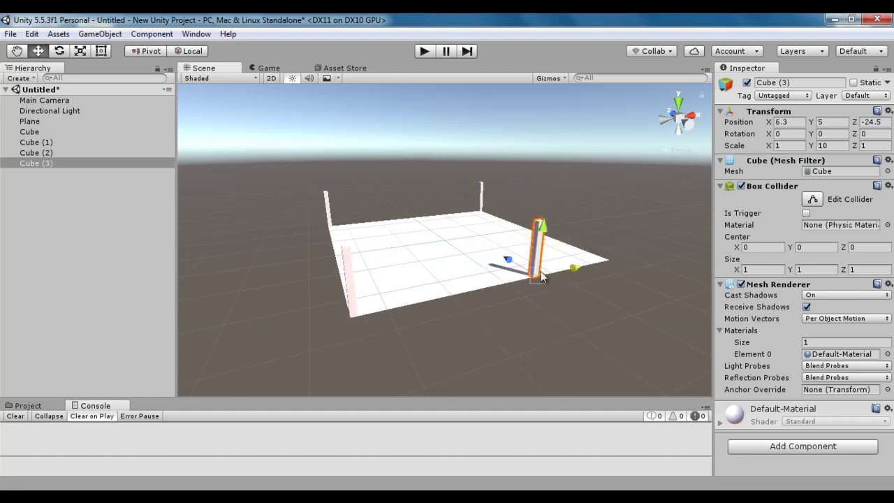
left_click_drag(542, 276, 619, 261)
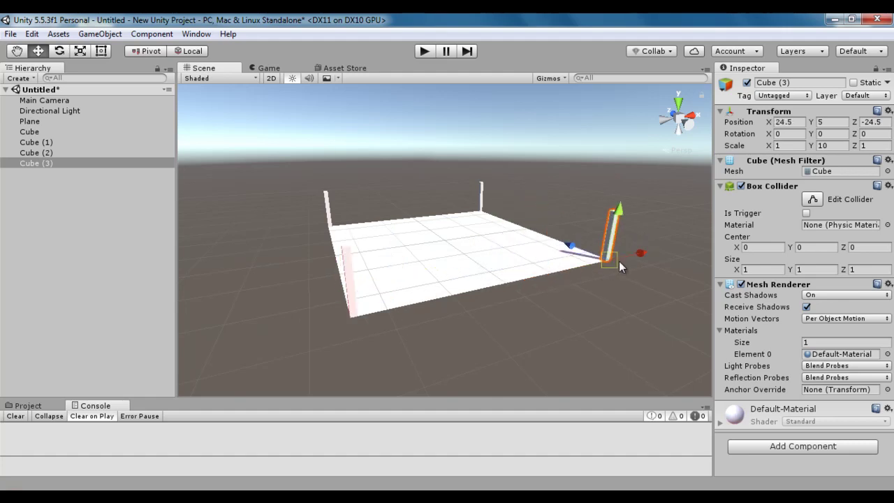
left_click(522, 318)
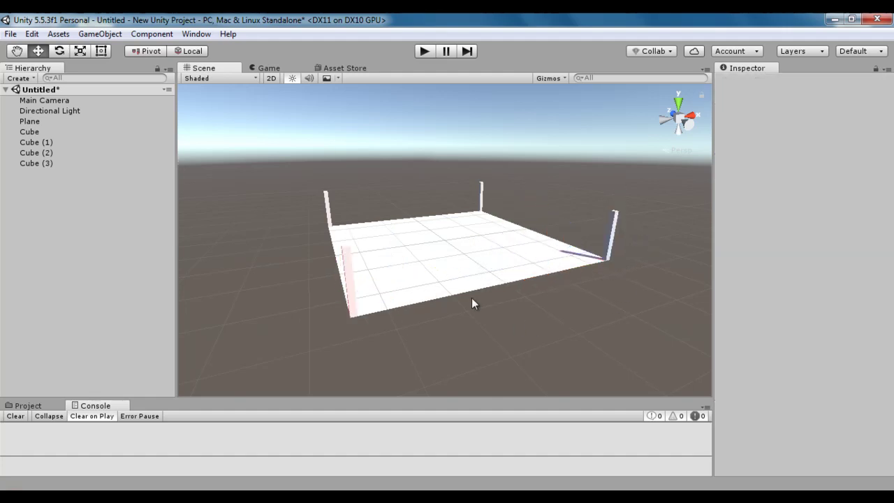
Step: Add another cube scaled to 3 on X, Y and Z, and raise it above the plane to Y 2.2
left_click(99, 34)
mouse_move(121, 80)
left_click(307, 78)
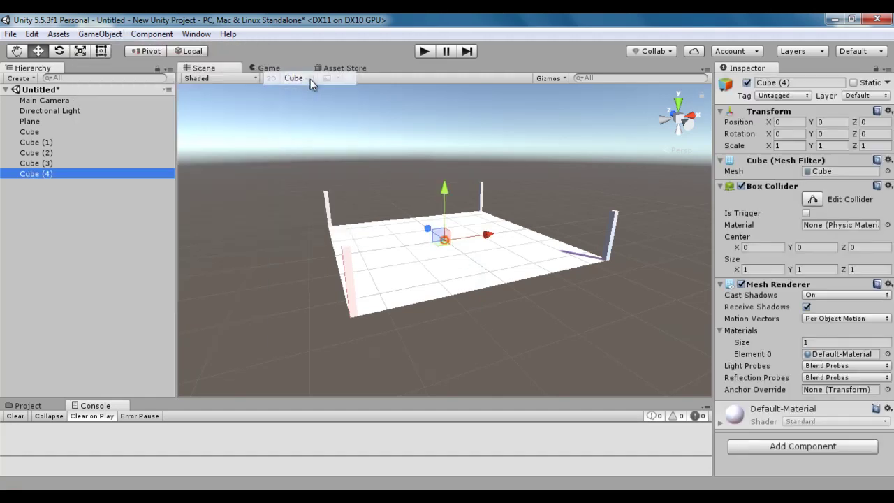
left_click(792, 146)
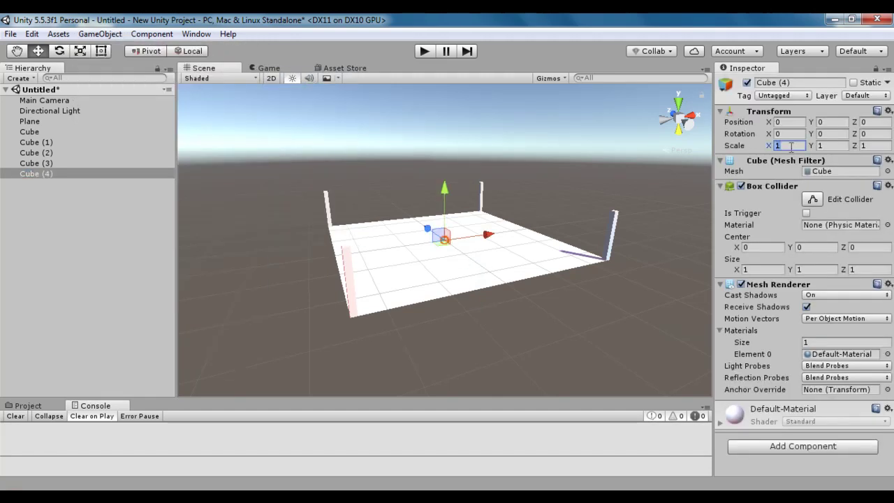
type("3")
left_click(832, 145)
type("3")
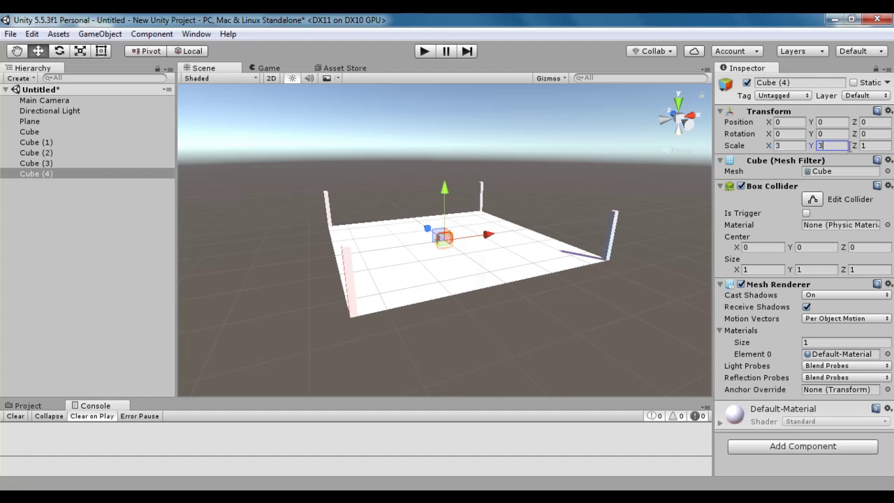
left_click(877, 145)
type("3")
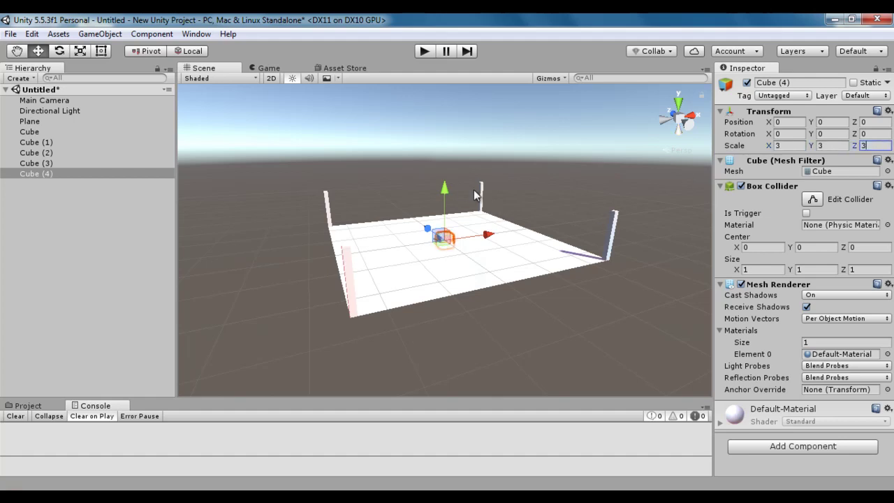
left_click_drag(445, 191, 444, 179)
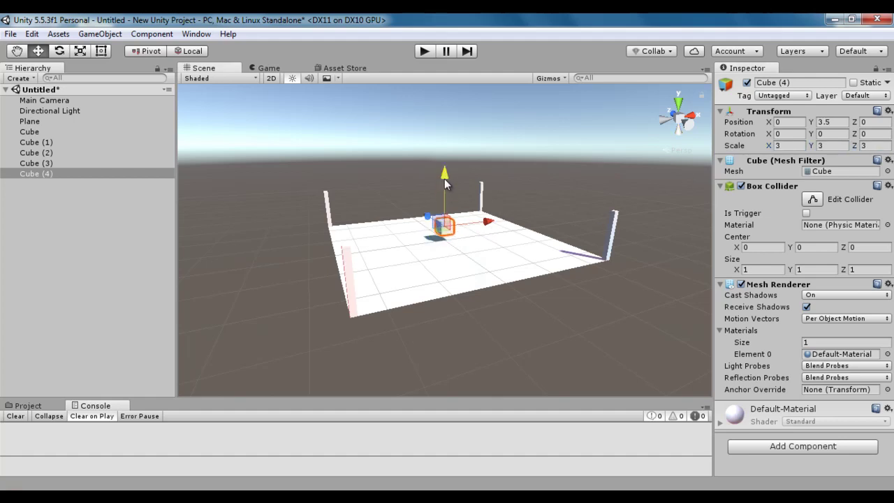
Step: Bring Cube (4) to the framed pillar at X 24.5, Z 24.5 with Move To View and lower it near the plane beside that pillar
left_click(481, 199)
key("f")
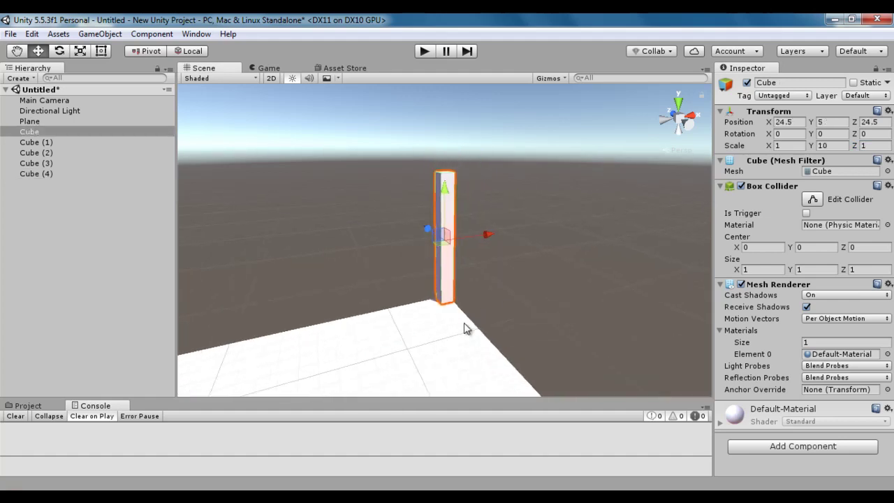
left_click_drag(492, 341, 461, 320, "alt")
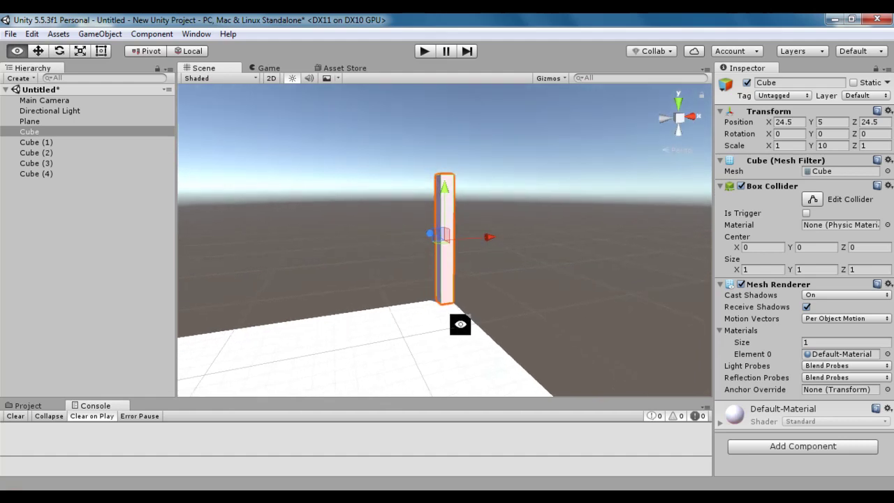
left_click(42, 173)
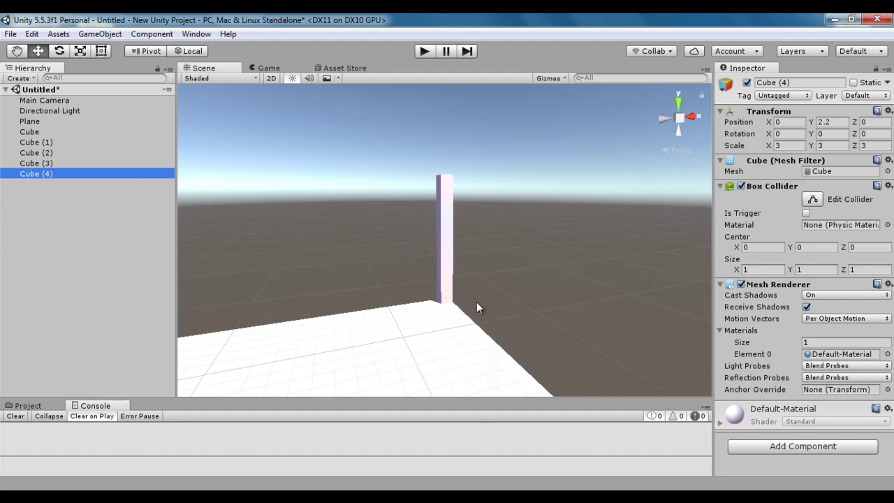
left_click(68, 269)
left_click(52, 174)
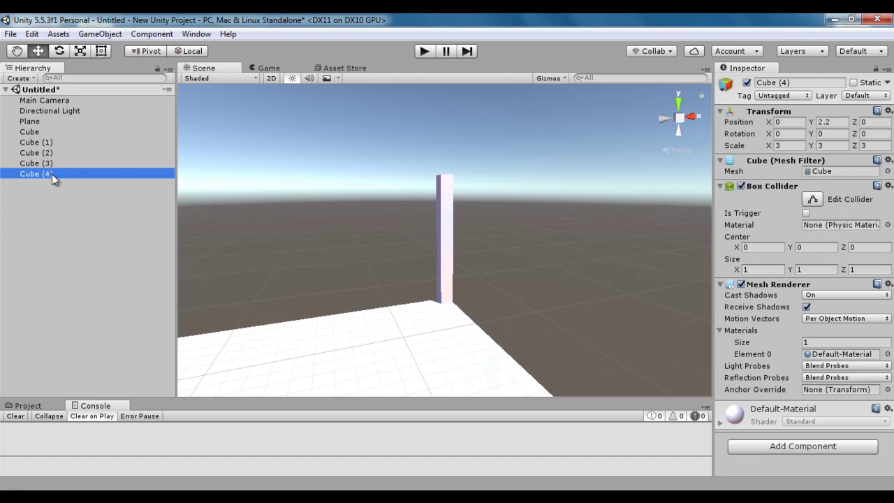
left_click(100, 34)
left_click(150, 294)
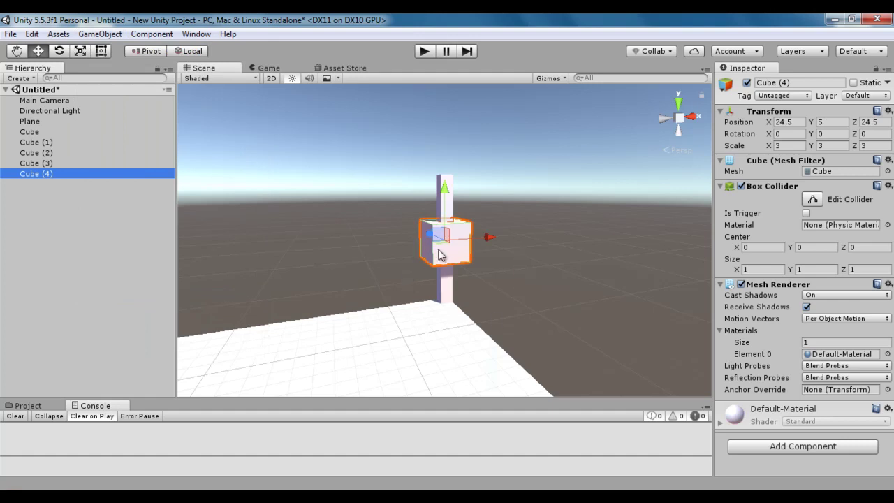
left_click_drag(443, 202, 404, 278)
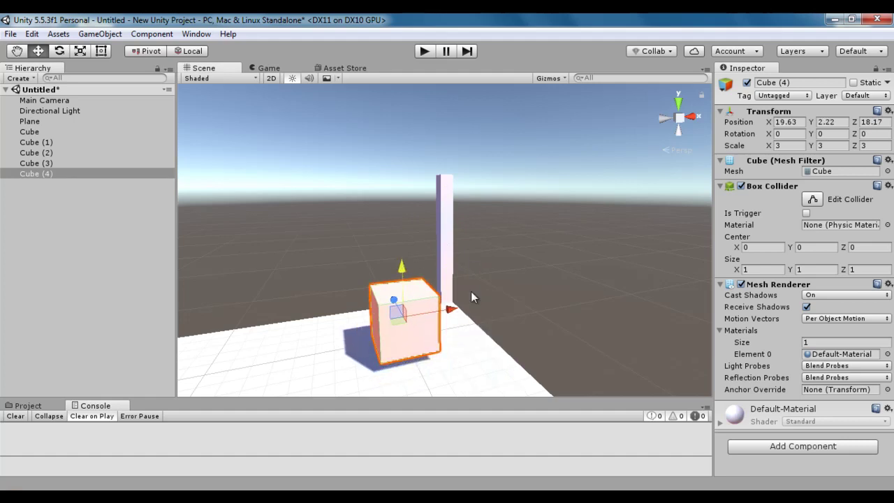
Step: Frame the pillar at X 24.5, Z -24.5 with open space beside it and bring Cube (4) there with Move To View
left_click(50, 163)
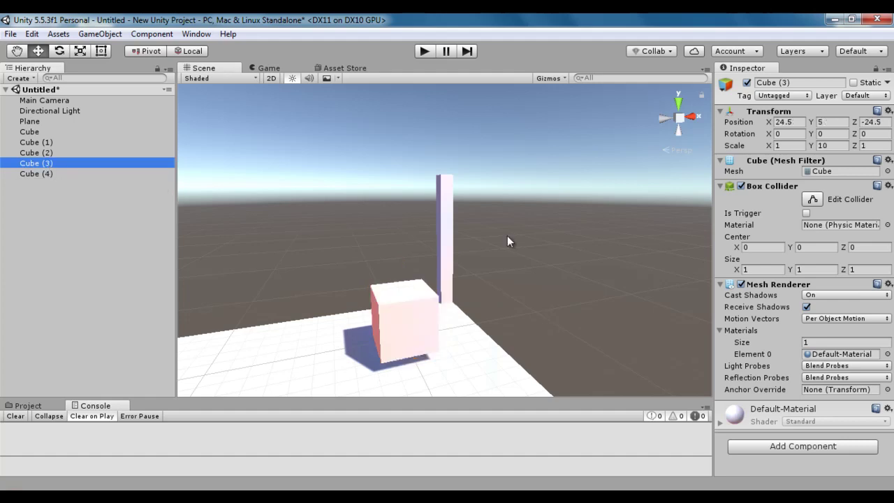
key("f")
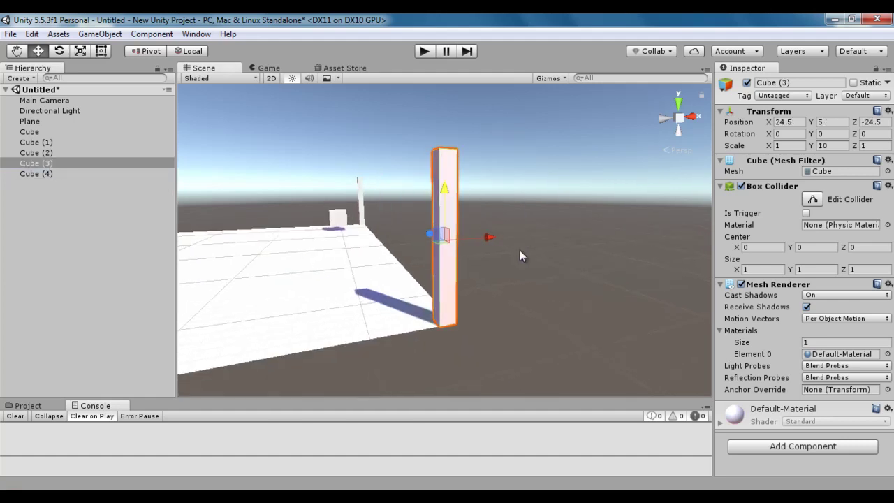
left_click_drag(520, 253, 567, 259, "alt")
left_click_drag(378, 346, 528, 312, "alt")
scroll(515, 333, "up", 2)
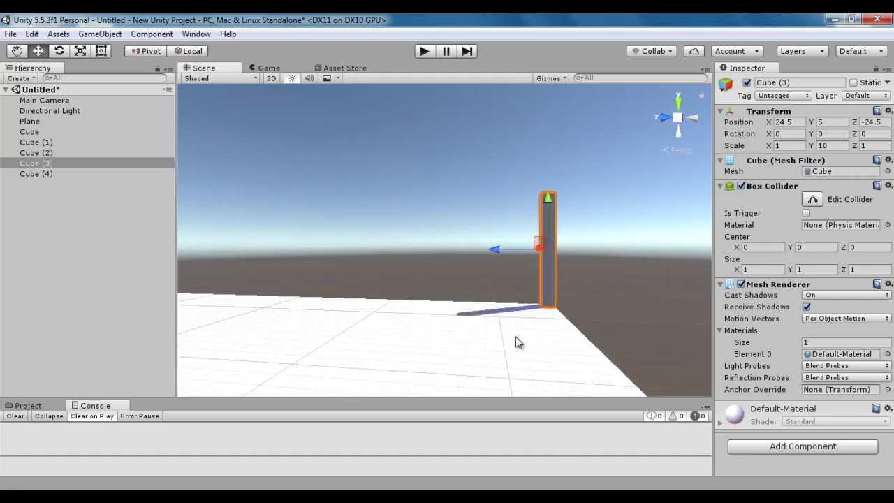
left_click(38, 174)
left_click(102, 34)
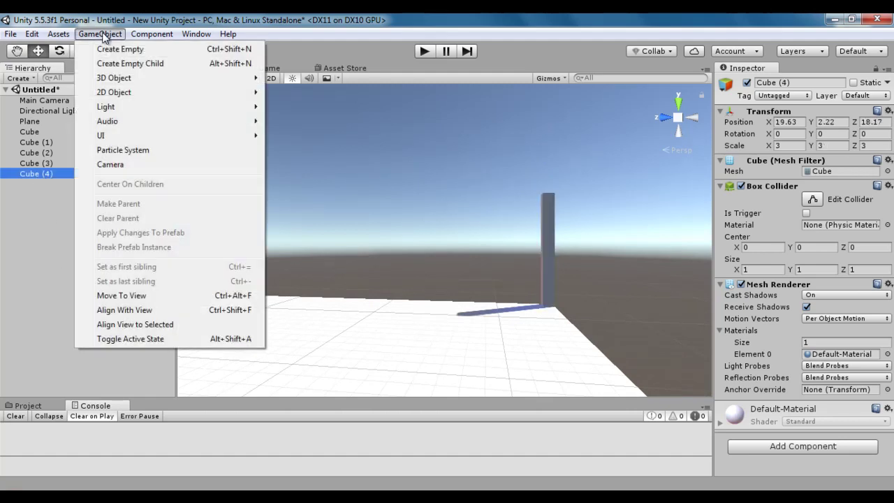
left_click(151, 296)
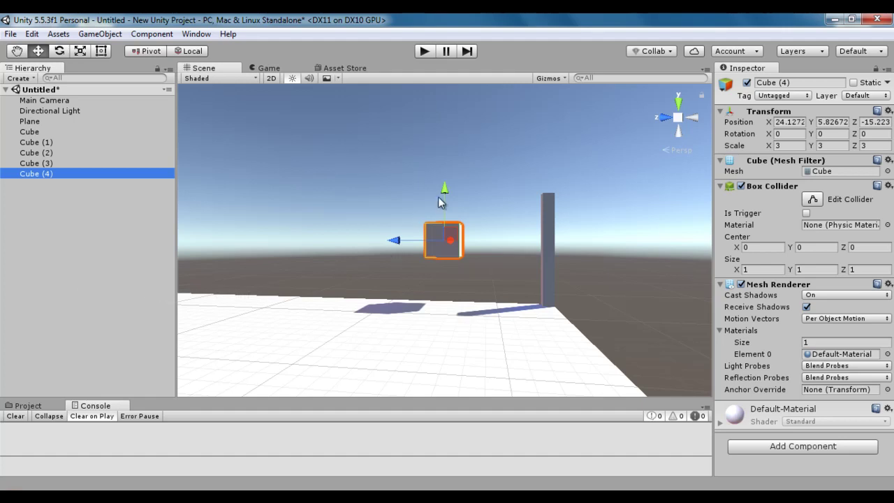
Step: Lower Cube (4) onto the plane to Y 1.55 and shift it along the plane to X 17.47, Z -18.72
left_click_drag(443, 193, 445, 234)
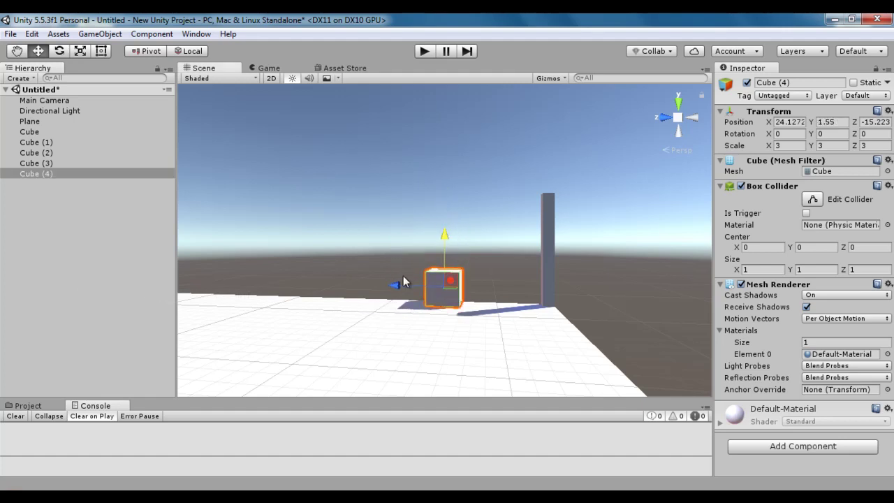
left_click_drag(403, 282, 443, 282)
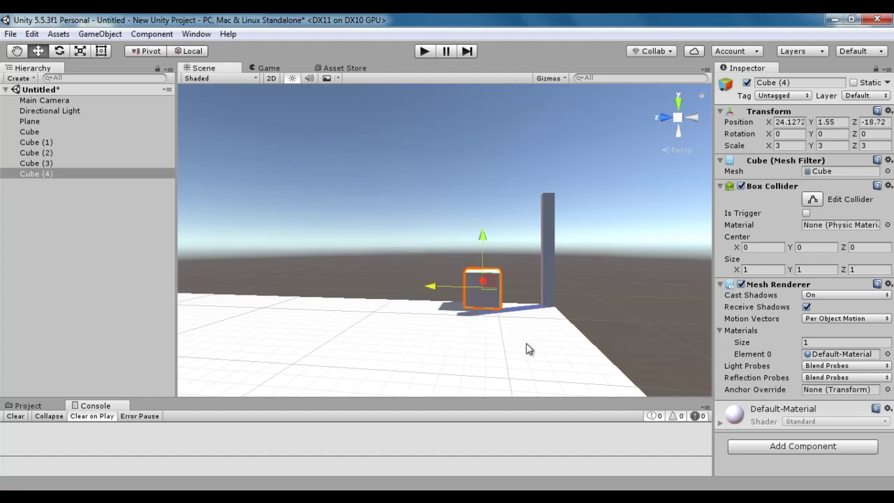
left_click_drag(537, 339, 489, 329, "alt")
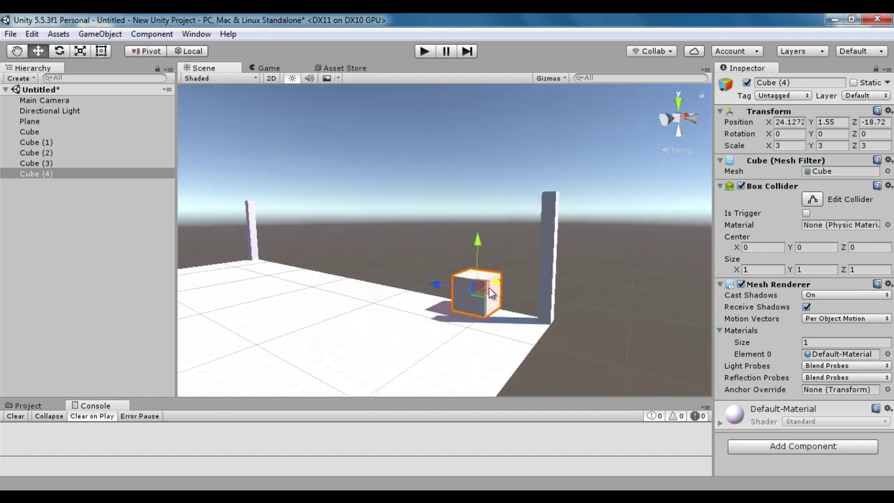
left_click_drag(489, 293, 447, 319)
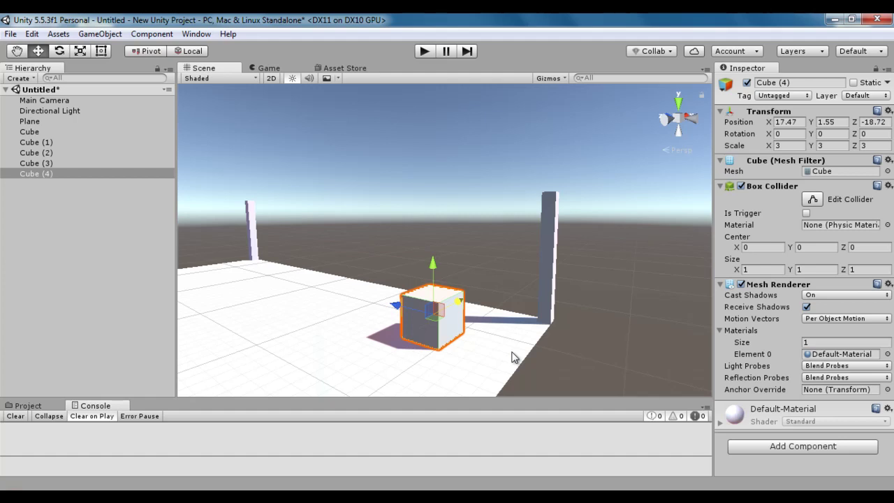
left_click(100, 34)
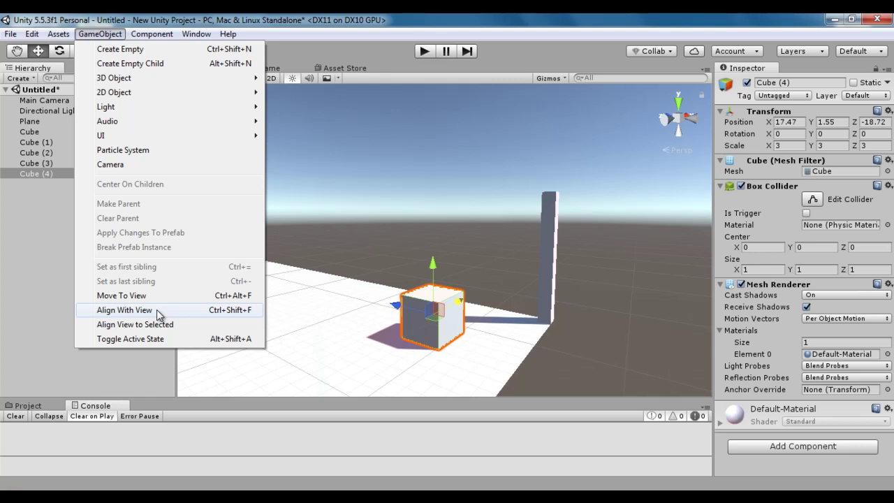
left_click(616, 295)
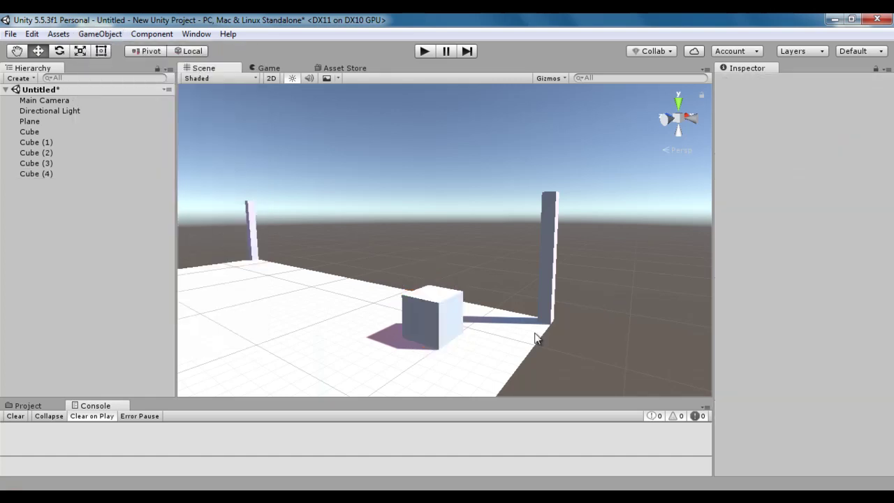
left_click(46, 174)
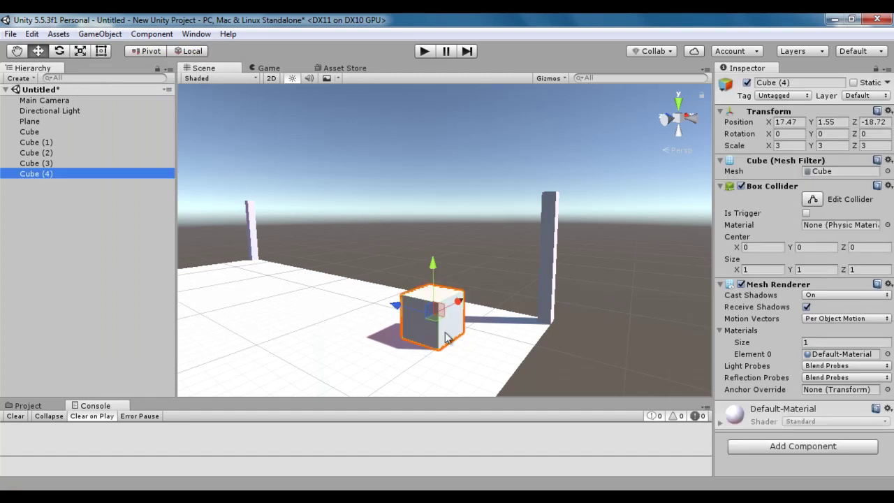
Step: Frame the pillar at X -24.5, Z -24.5 from the plane's side, apply Align With View to Cube (4), and view the cube's orientation
left_click(57, 155)
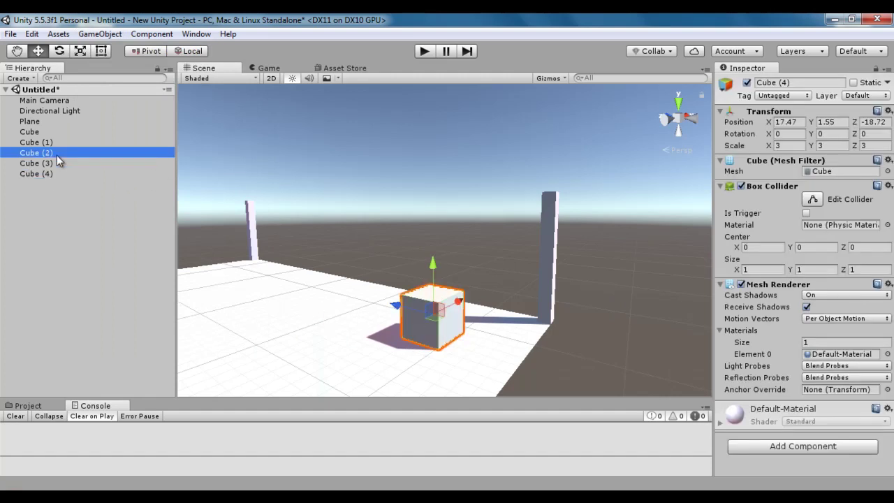
key("f")
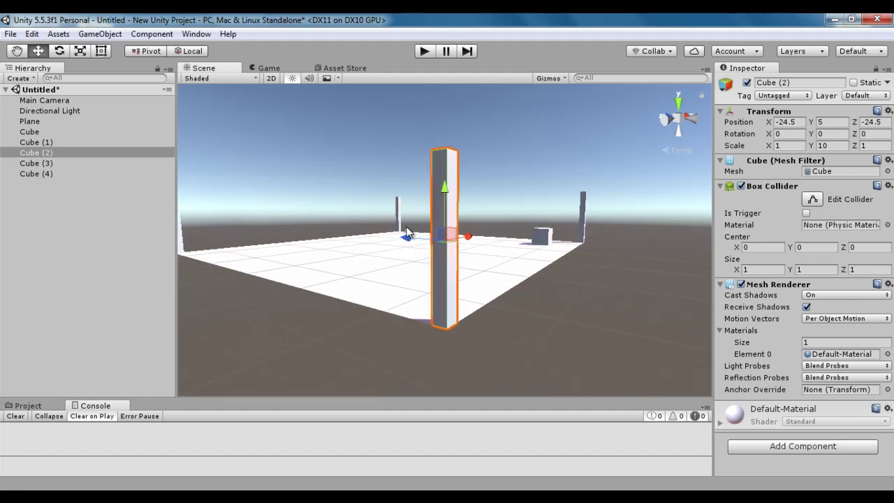
left_click_drag(335, 255, 424, 346, "alt")
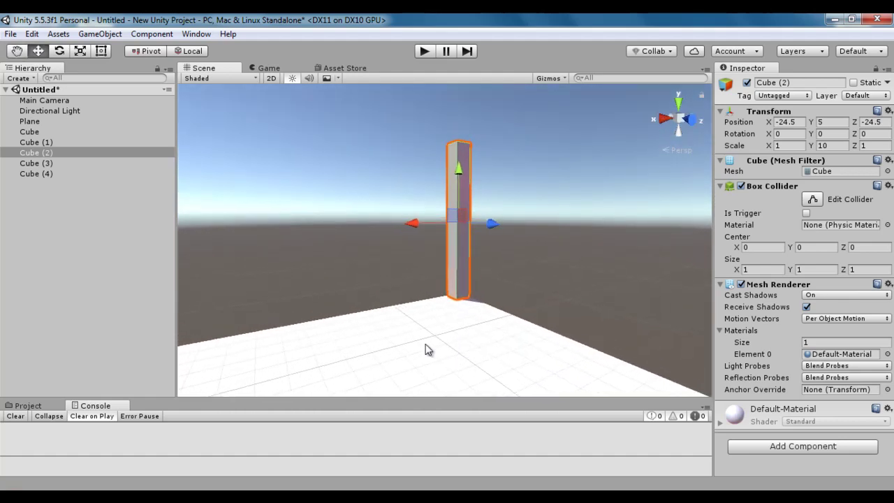
left_click(54, 173)
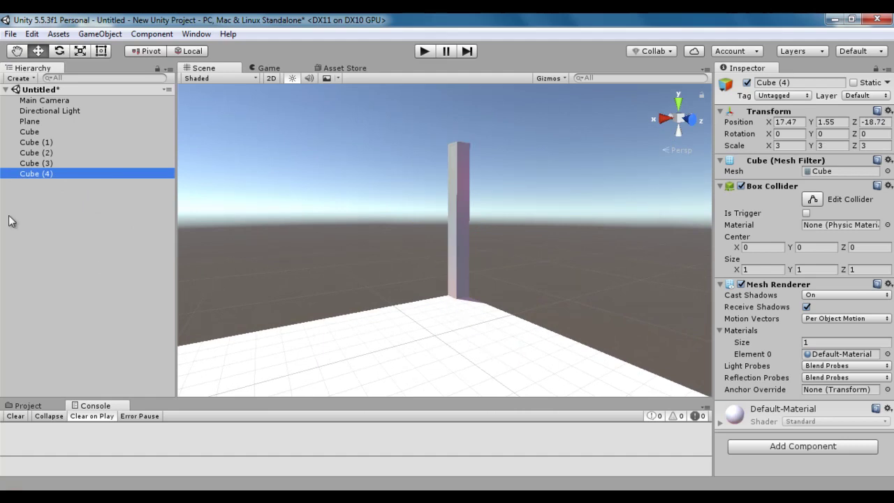
left_click(108, 33)
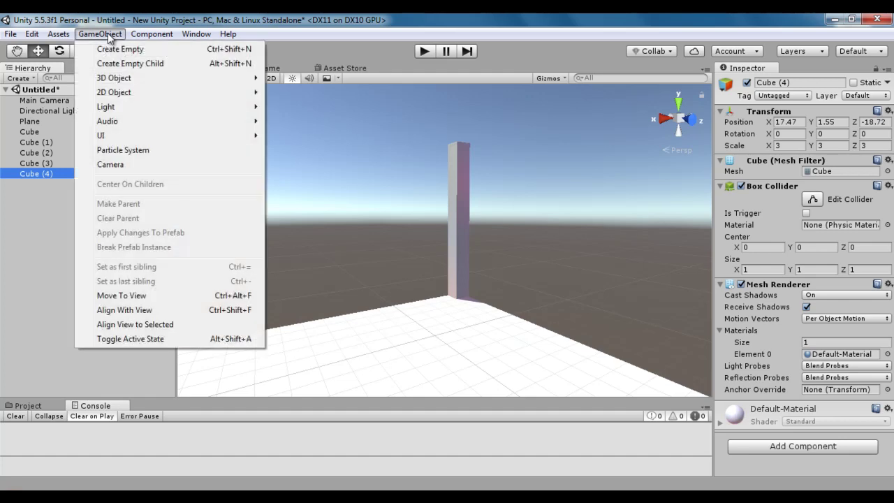
left_click(151, 310)
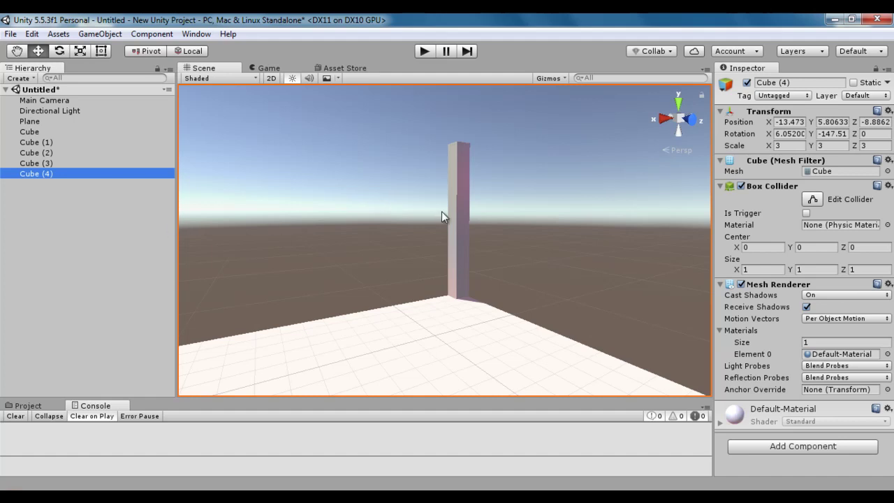
key("f")
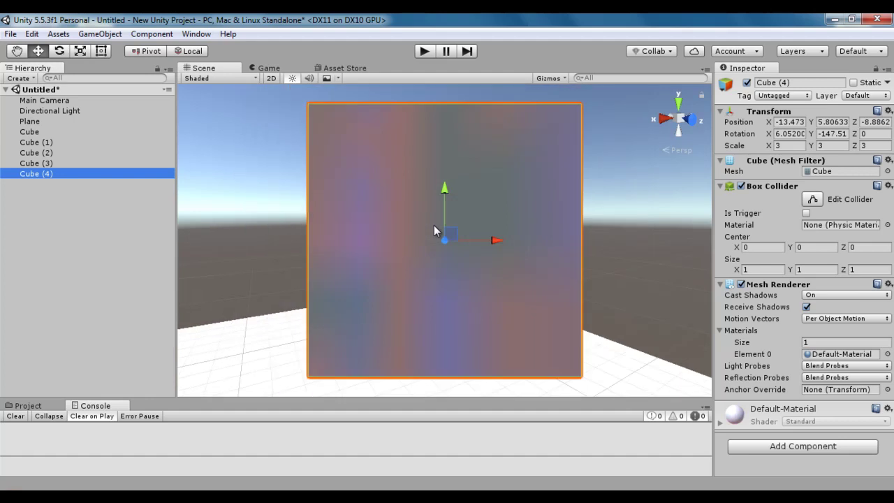
scroll(434, 225, "down", 5)
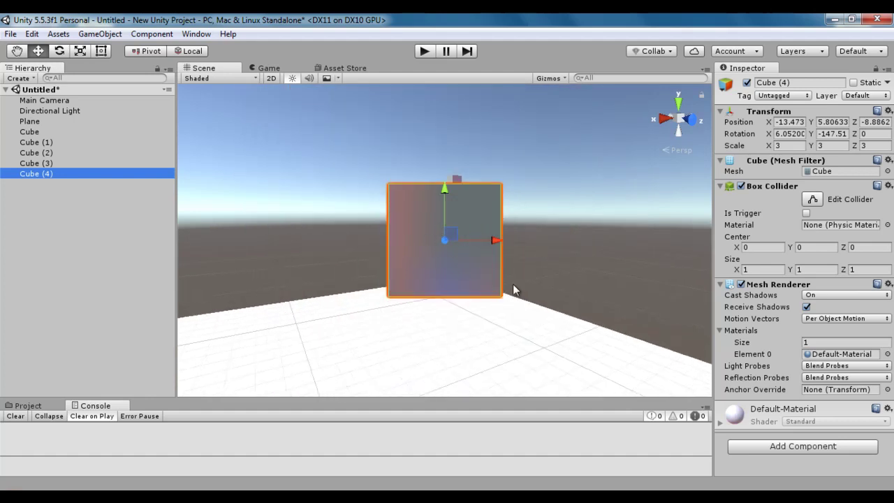
left_click_drag(496, 326, 401, 332, "alt")
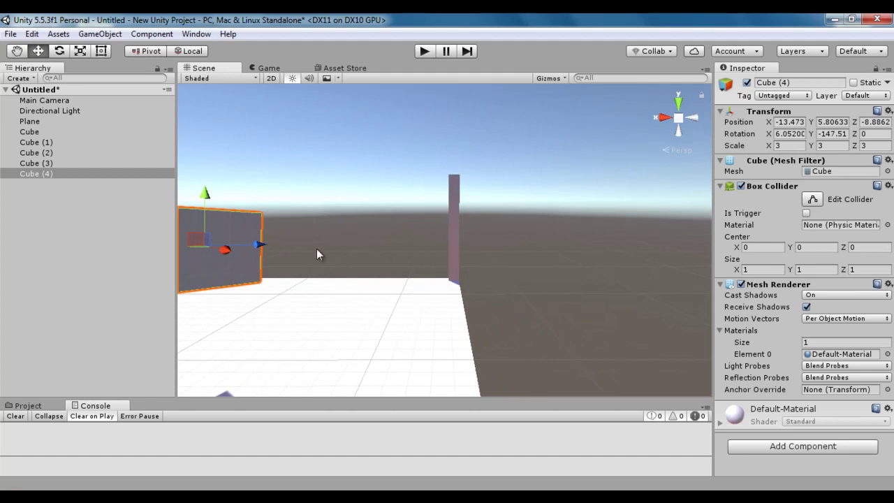
Step: Frame the pillar at X 24.5, Z -24.5, apply Align With View to Cube (4), and inspect the cube from the side
left_click(36, 162)
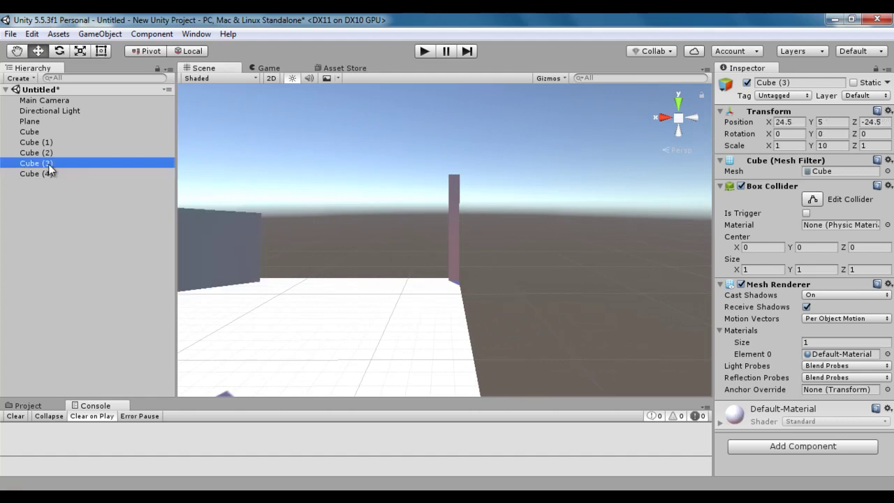
key("f")
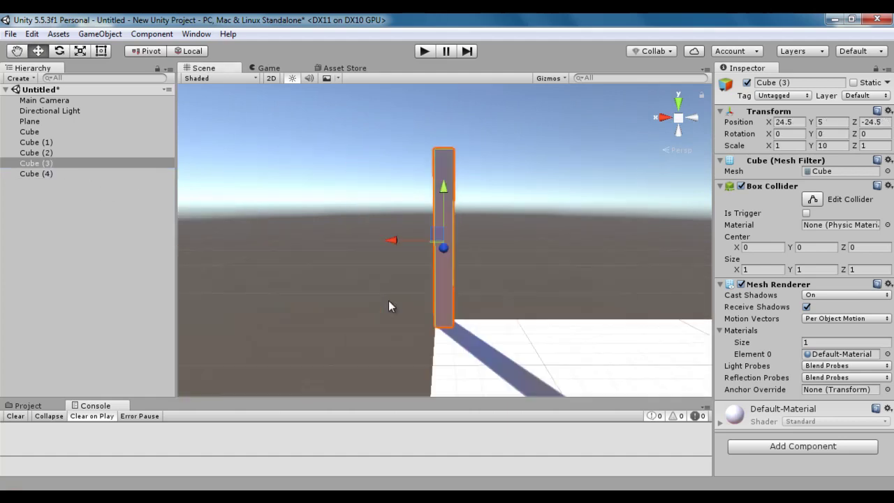
left_click_drag(541, 342, 436, 304, "alt")
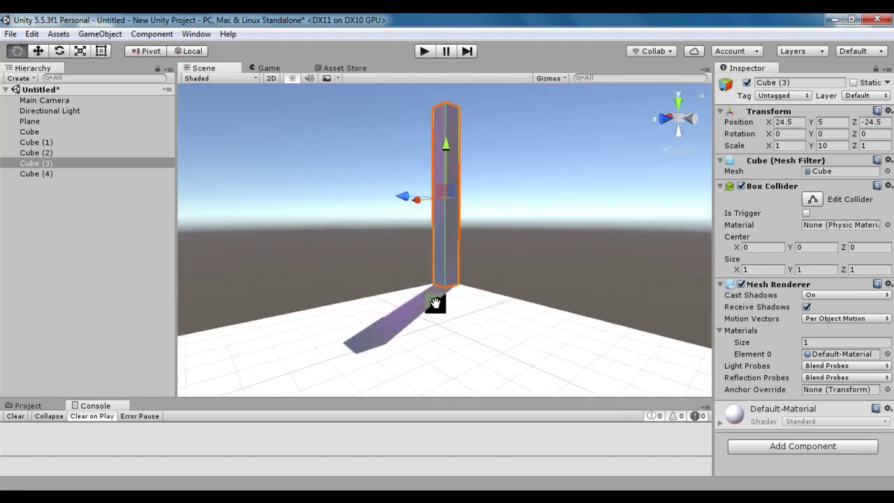
key("w")
left_click(61, 173)
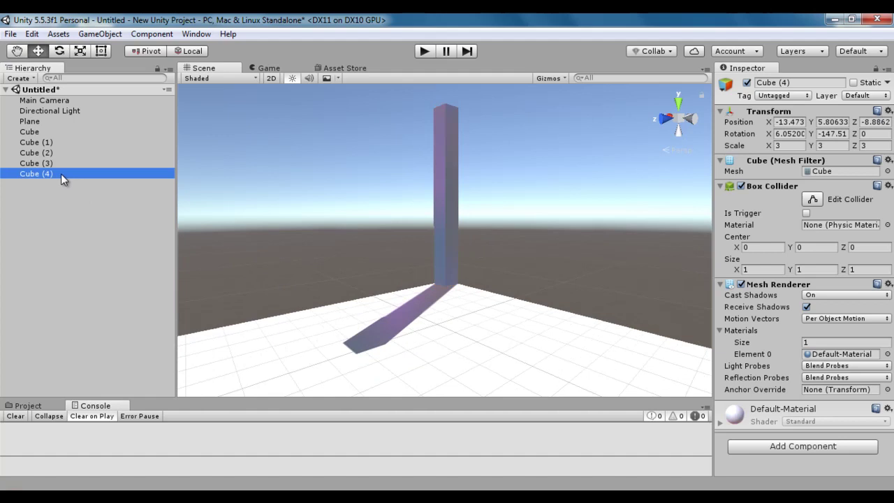
left_click(100, 34)
left_click(150, 309)
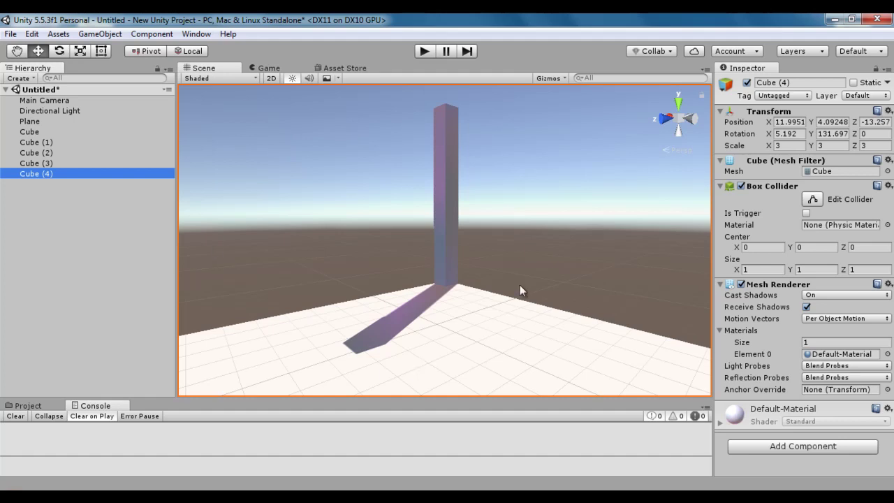
key("f")
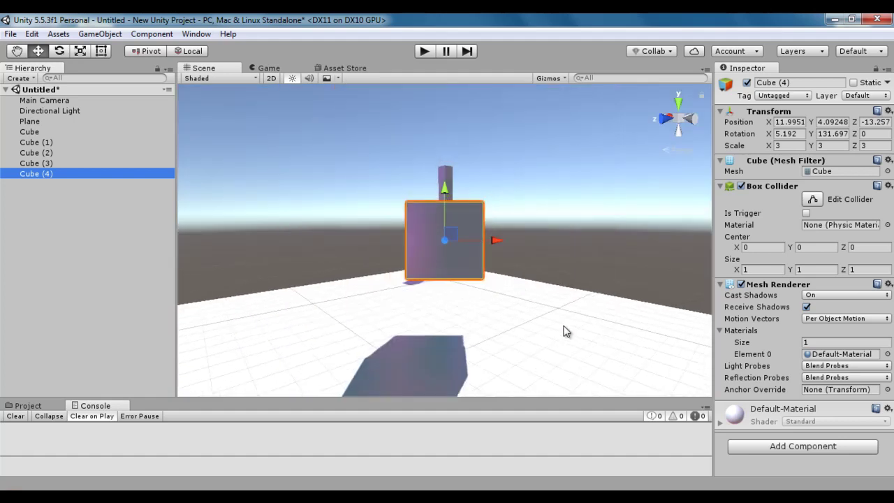
left_click_drag(571, 314, 416, 316, "alt")
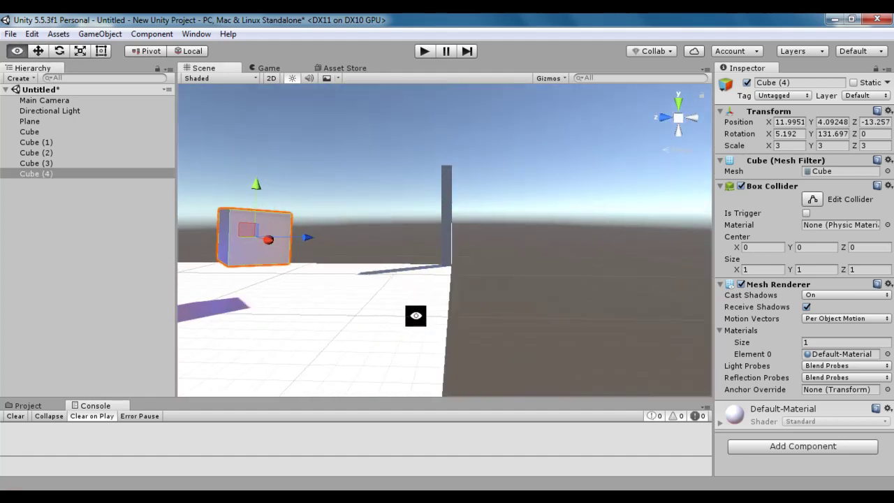
key("w")
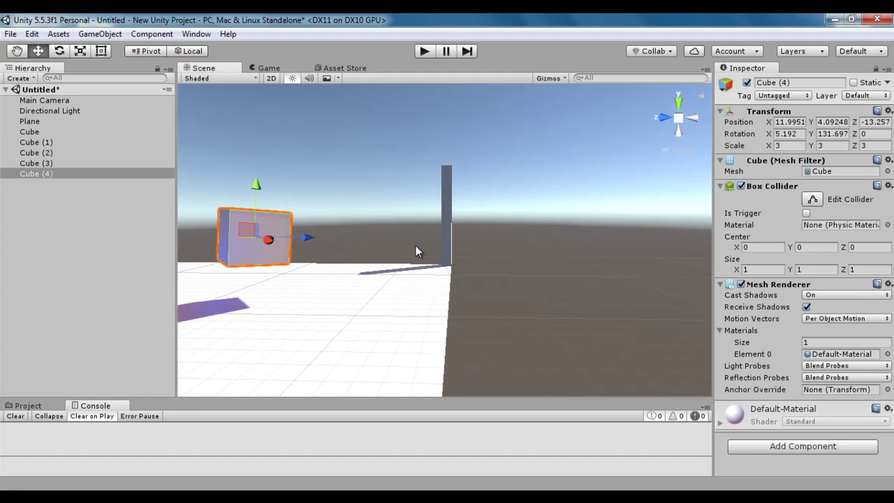
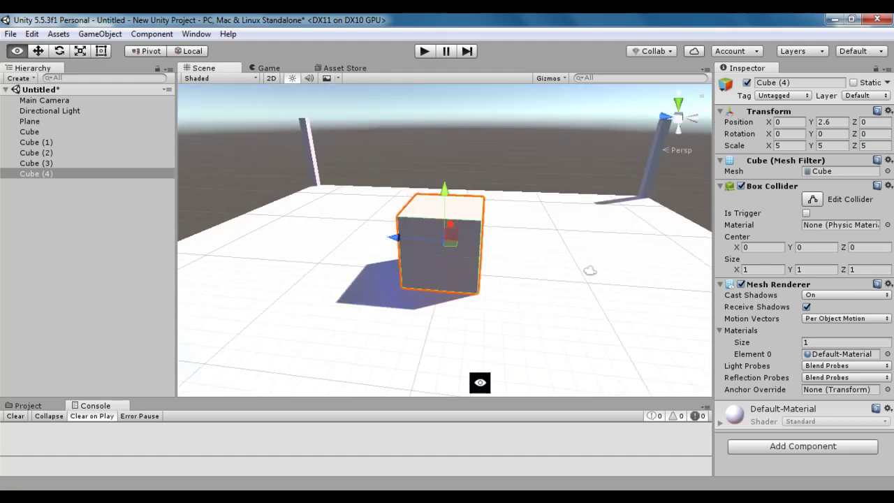
Step: Darken the Directional Light's color to a dim, nearly neutral grey
left_click(81, 110)
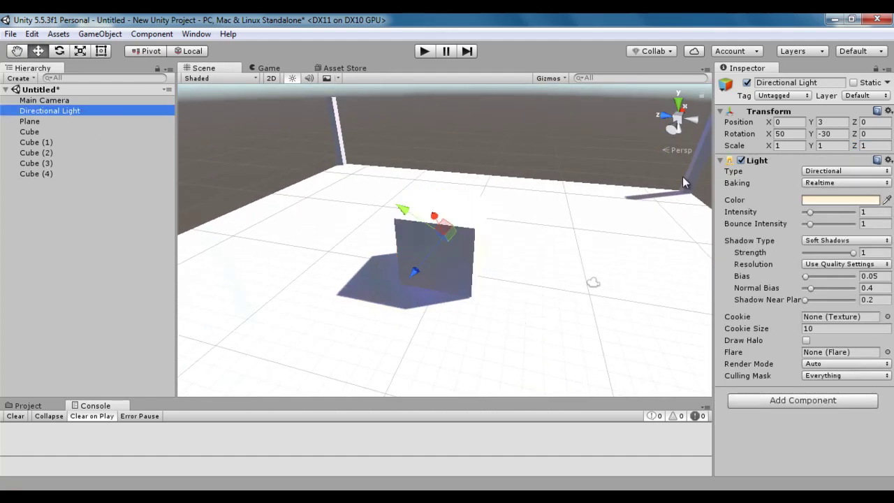
left_click(823, 202)
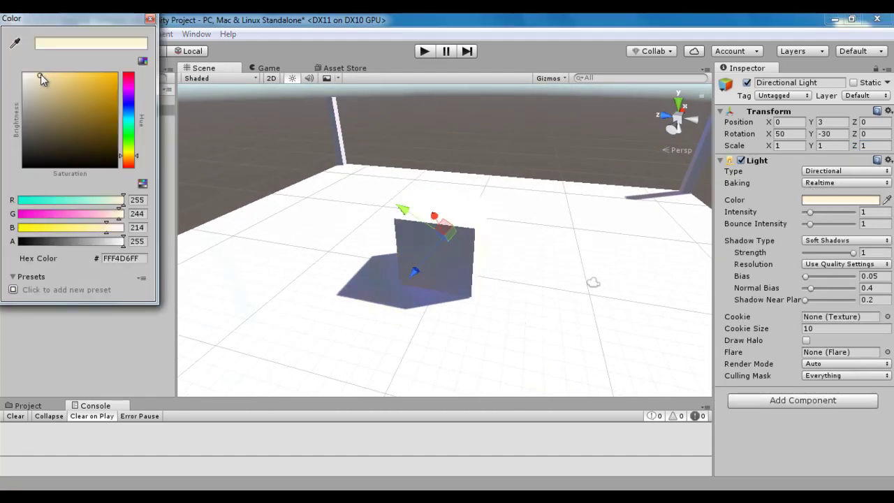
left_click_drag(40, 78, 35, 134)
left_click(149, 19)
left_click(107, 243)
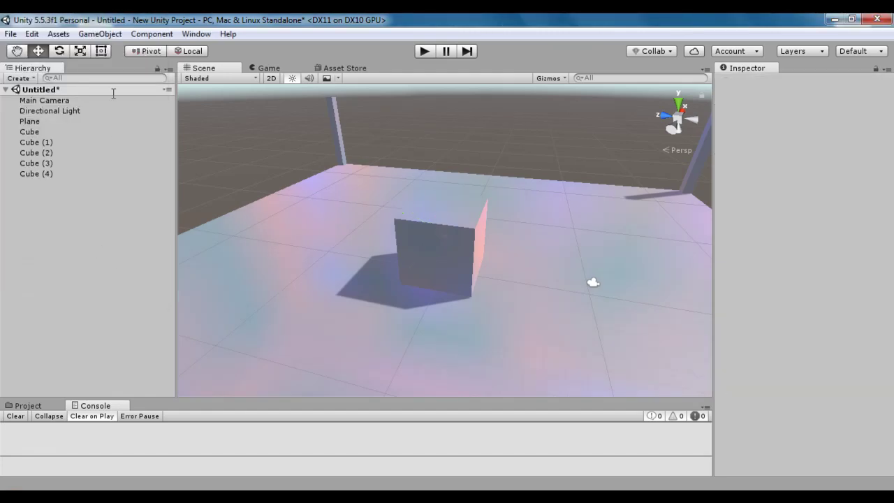
Step: Add a spotlight to the scene and raise it above the large cube to Y 8.14
left_click(108, 33)
mouse_move(114, 105)
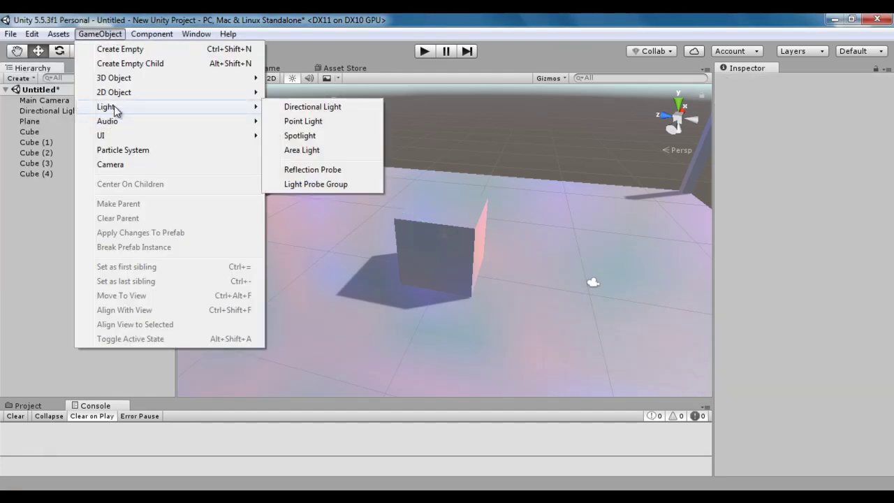
left_click(319, 136)
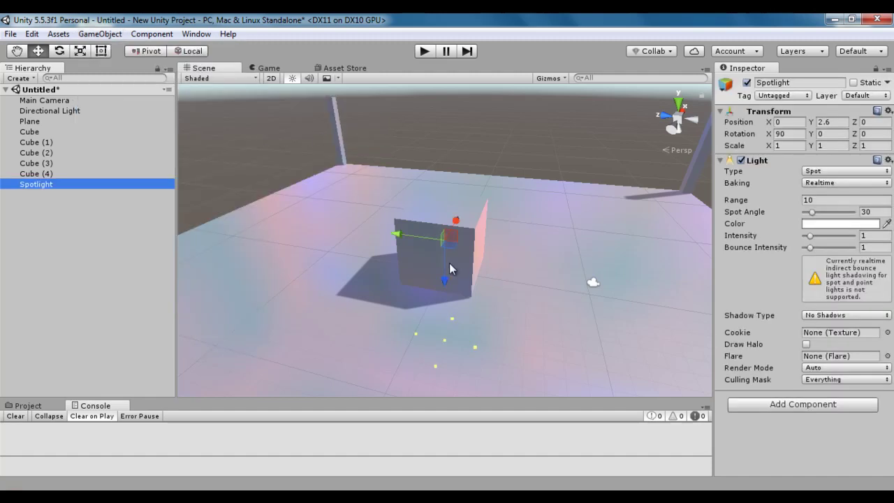
left_click_drag(446, 280, 814, 202)
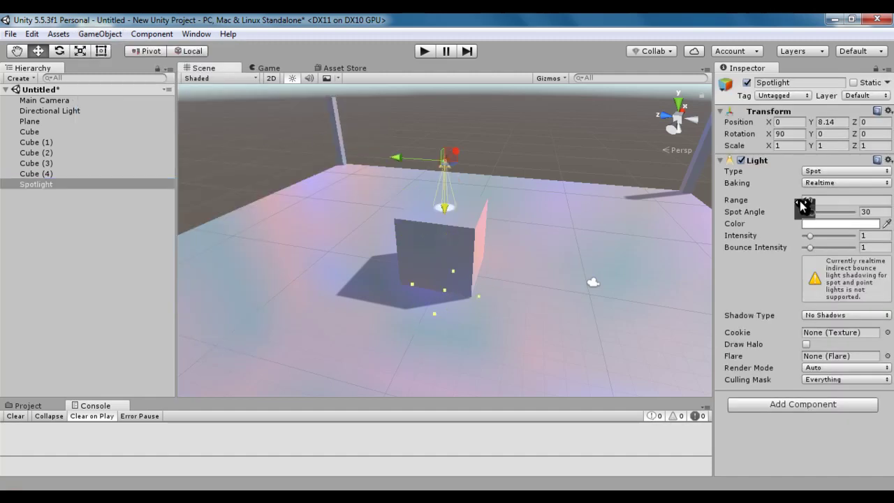
Step: Set the spotlight's range to 30, its intensity to 8 and its shadow type to Soft Shadows
left_click(800, 200)
double_click(821, 200)
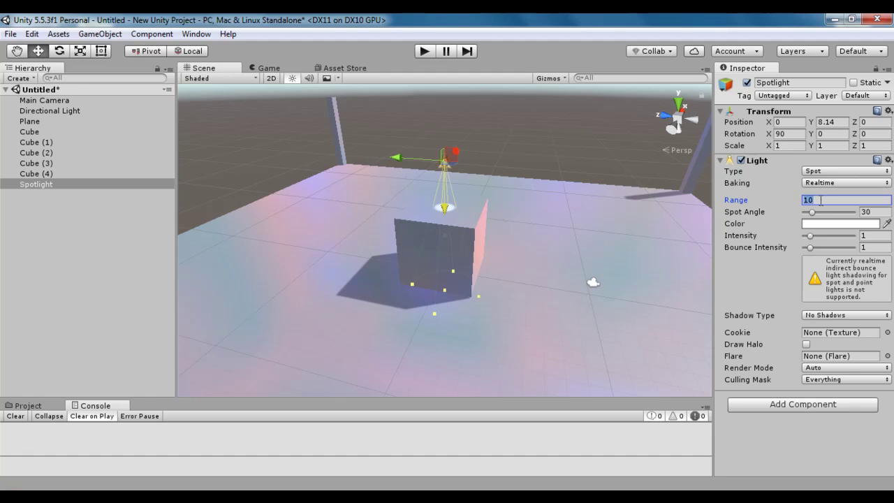
type("30")
left_click_drag(810, 239, 873, 244)
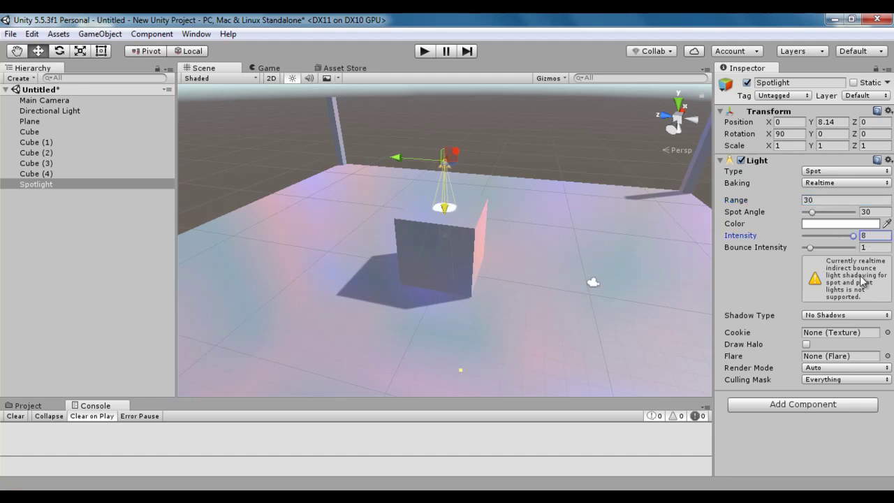
left_click(827, 316)
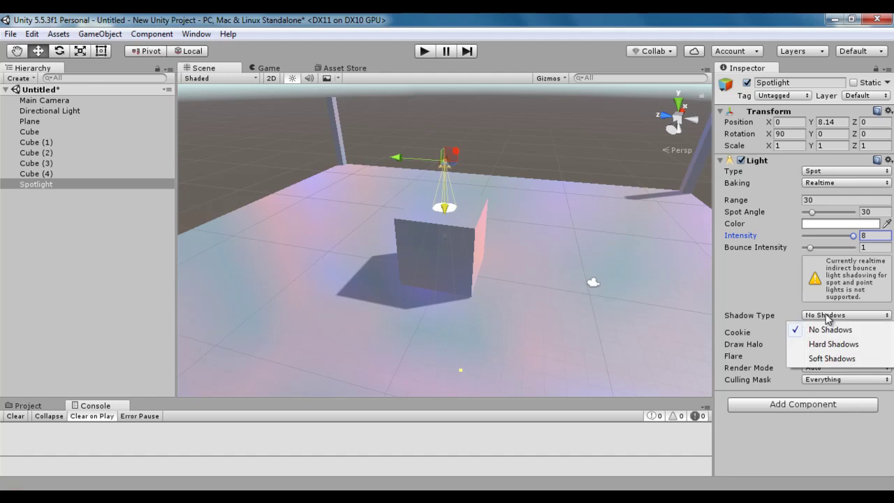
left_click(828, 359)
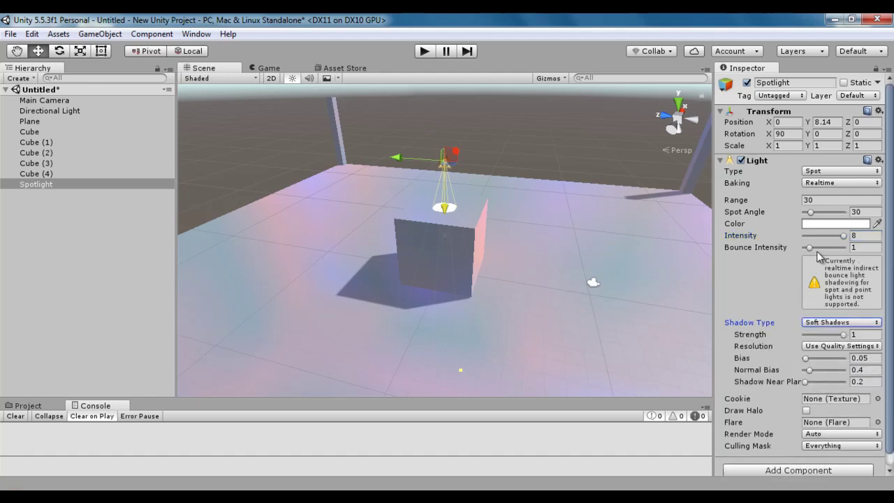
Step: Set the spotlight's bounce intensity to 0 and raise it above the large cube to Y 12.76
left_click_drag(812, 248, 701, 282)
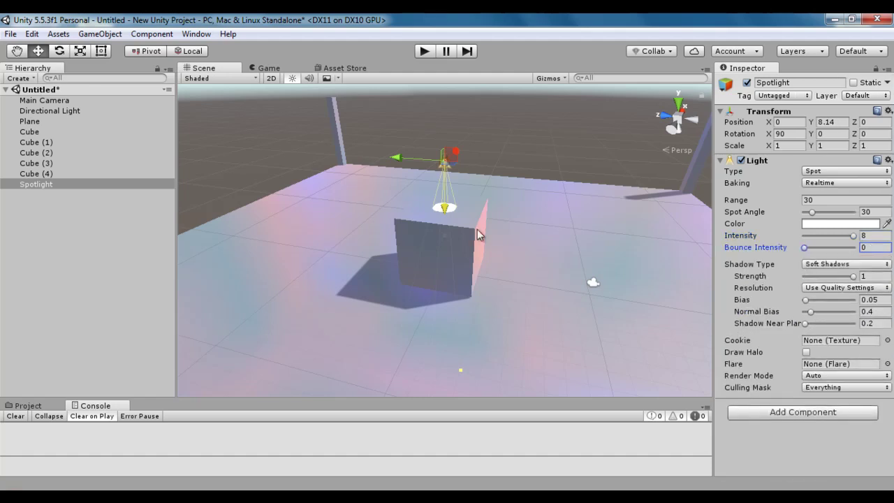
left_click_drag(451, 157, 467, 131)
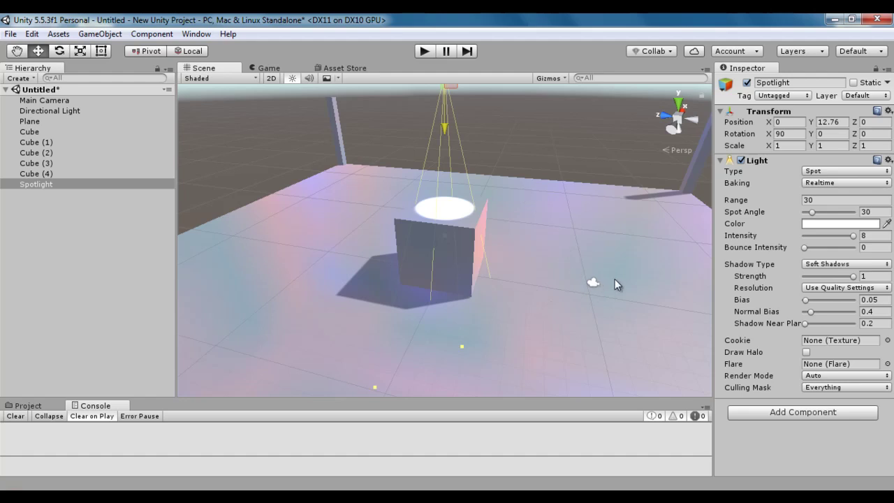
Step: Frame the large cube from one of its corners, apply Align With View to the spotlight, and inspect its beam from the side
left_click_drag(650, 266, 487, 259, "alt")
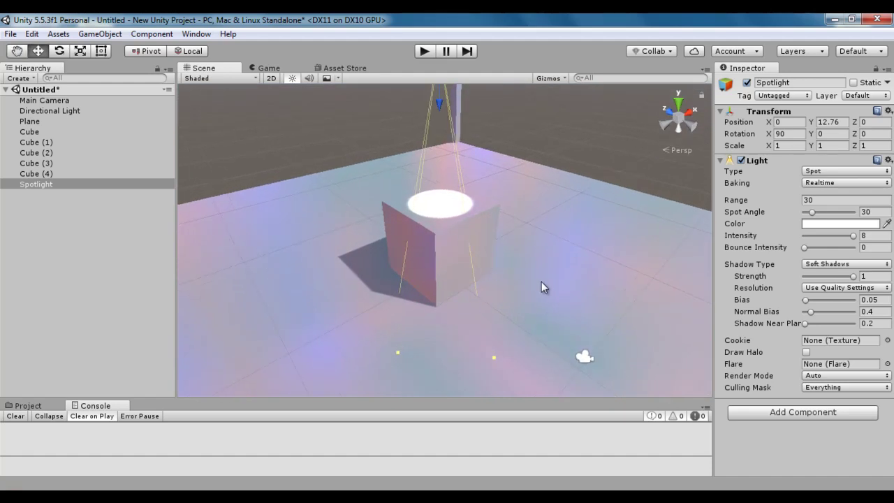
left_click(38, 185)
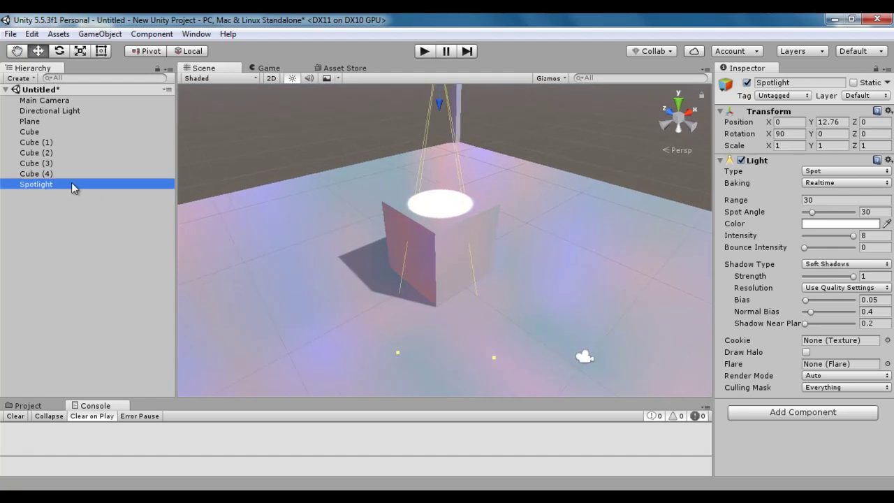
left_click(100, 33)
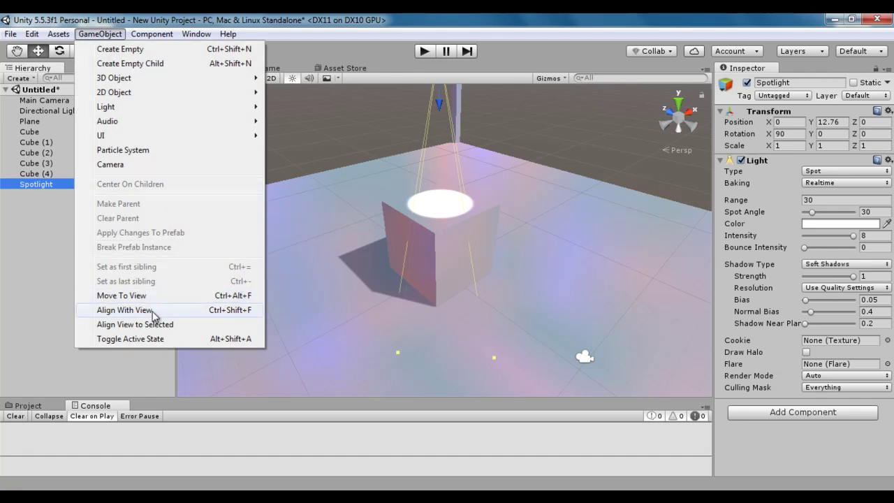
left_click(152, 311)
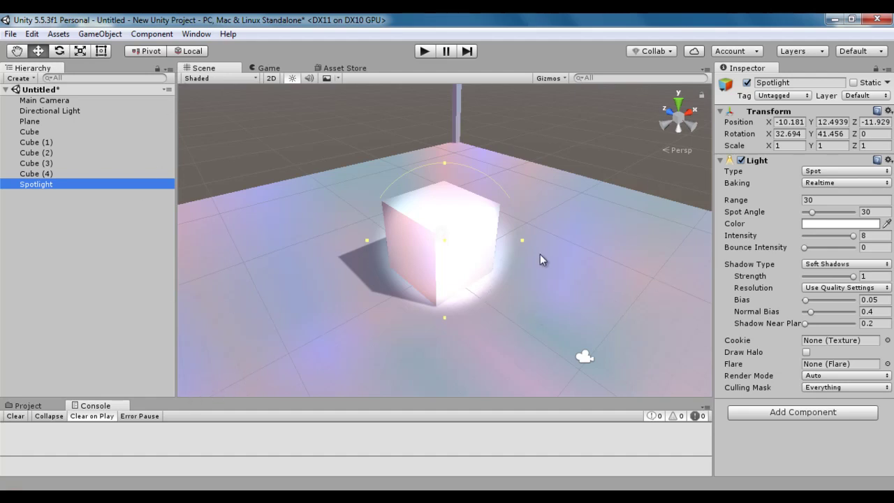
left_click_drag(638, 276, 481, 255, "alt")
scroll(482, 255, "down", 3, "alt")
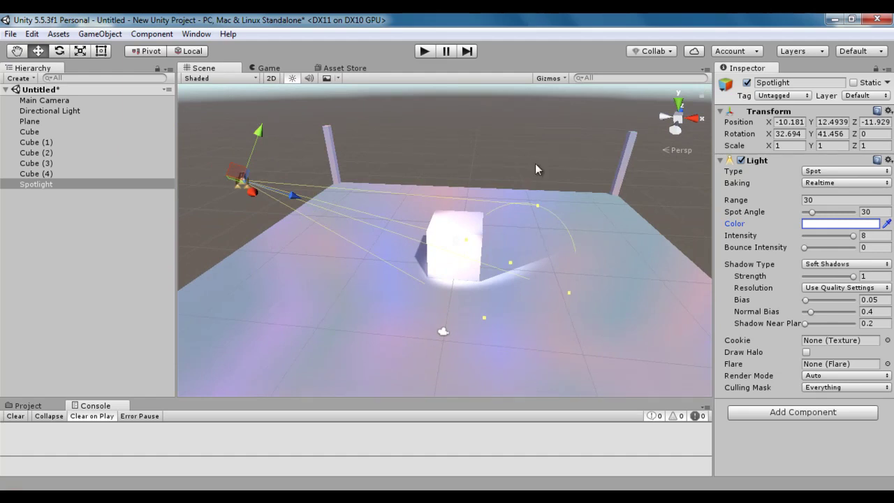
Step: Face another corner of the large cube, add a second spotlight to the scene and set its range to 30
left_click_drag(612, 298, 486, 294, "alt")
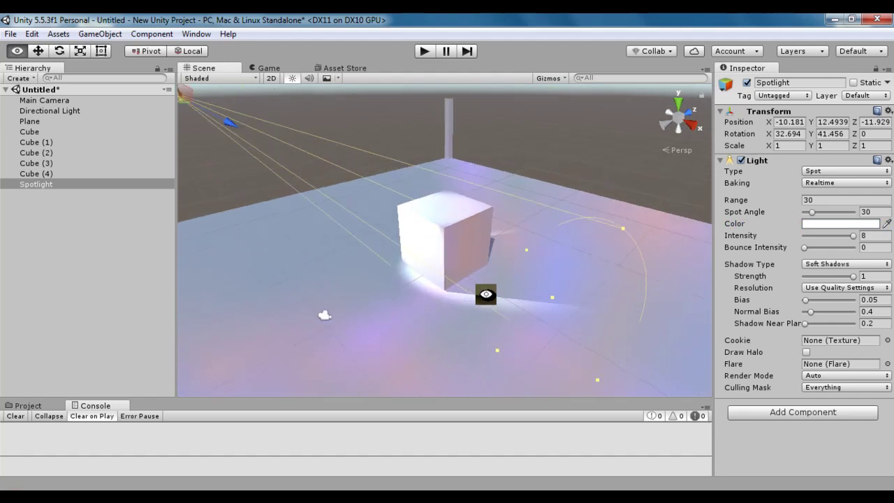
left_click(115, 35)
mouse_move(123, 108)
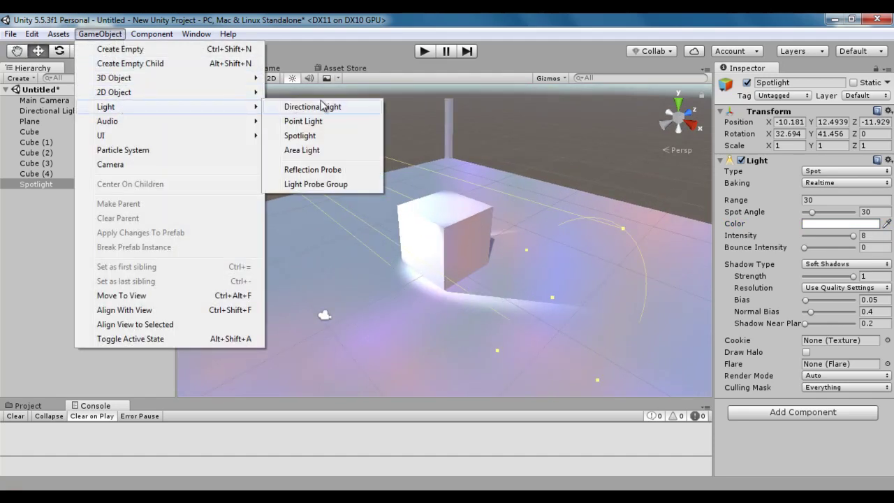
left_click(300, 135)
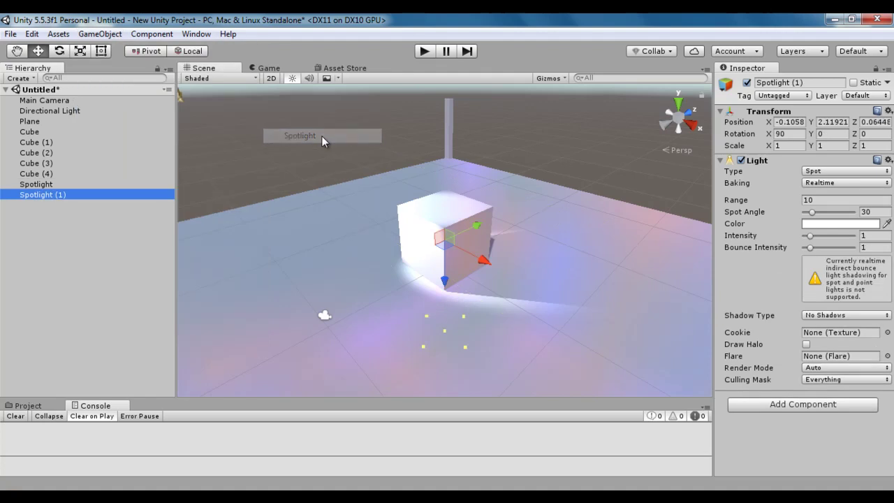
left_click(814, 200)
type("30")
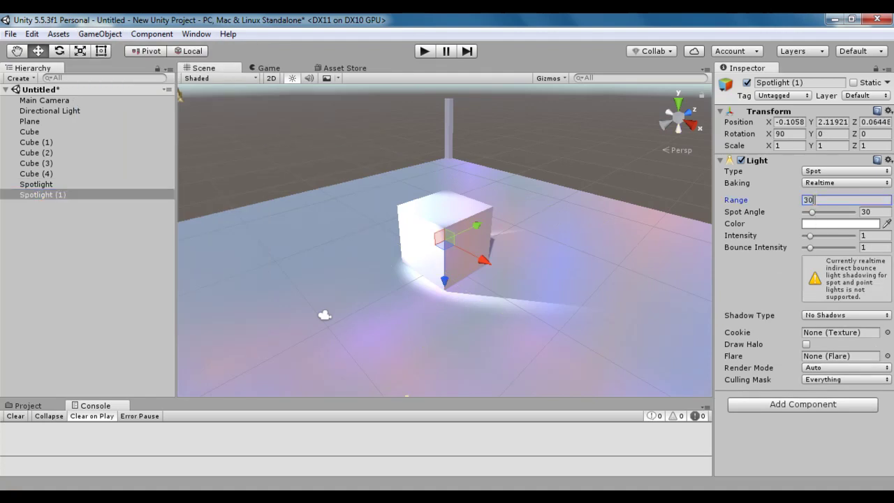
Step: Give Spotlight (1) the color red (FF0000), intensity 7.4, bounce intensity 0 and Soft Shadows
left_click(822, 225)
left_click_drag(112, 106, 119, 73)
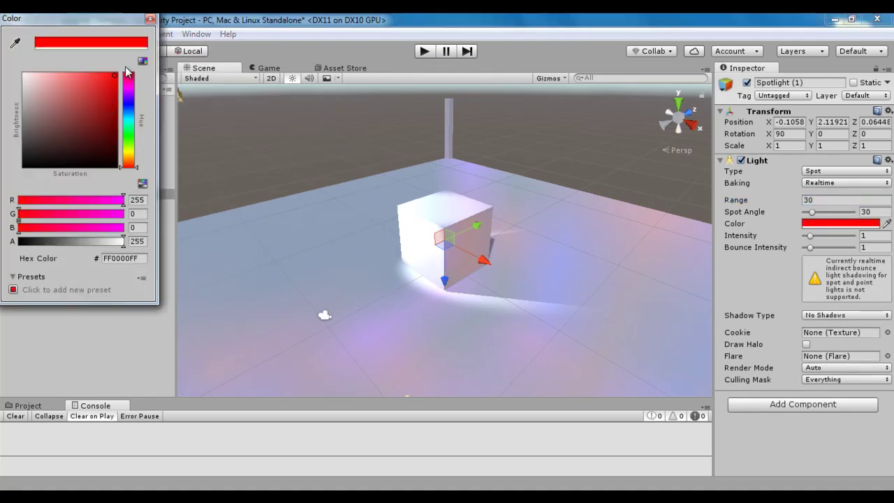
left_click_drag(811, 236, 796, 253)
left_click(836, 264)
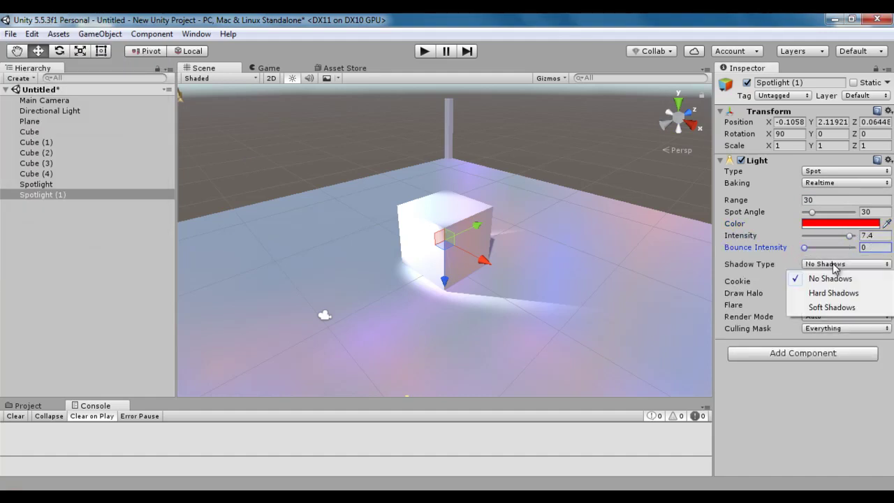
left_click(831, 308)
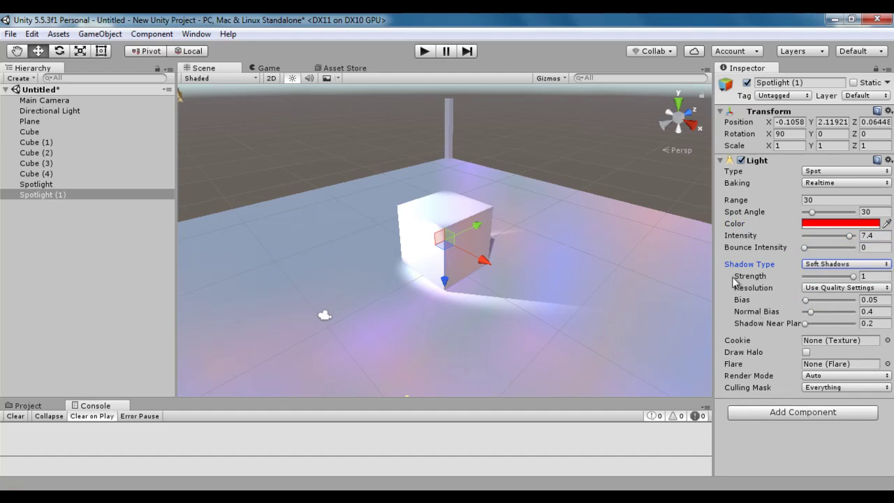
Step: Apply Align With View to Spotlight (1) so it lights the cube from the current viewpoint, inspect its beam, and clear the selection
left_click(61, 194)
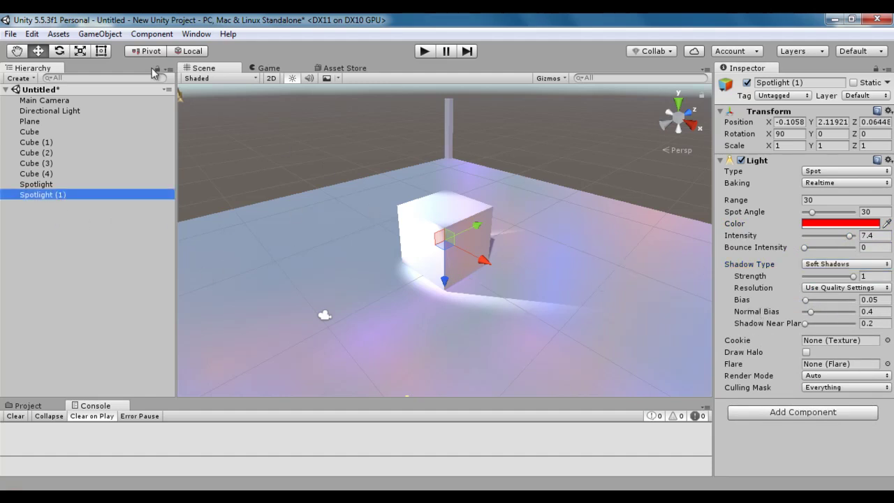
left_click(100, 33)
left_click(152, 310)
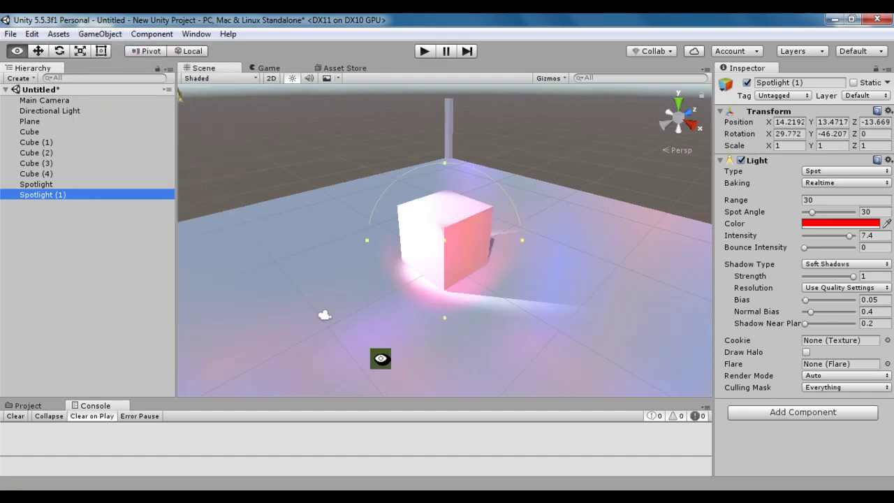
left_click_drag(651, 300, 500, 283, "alt")
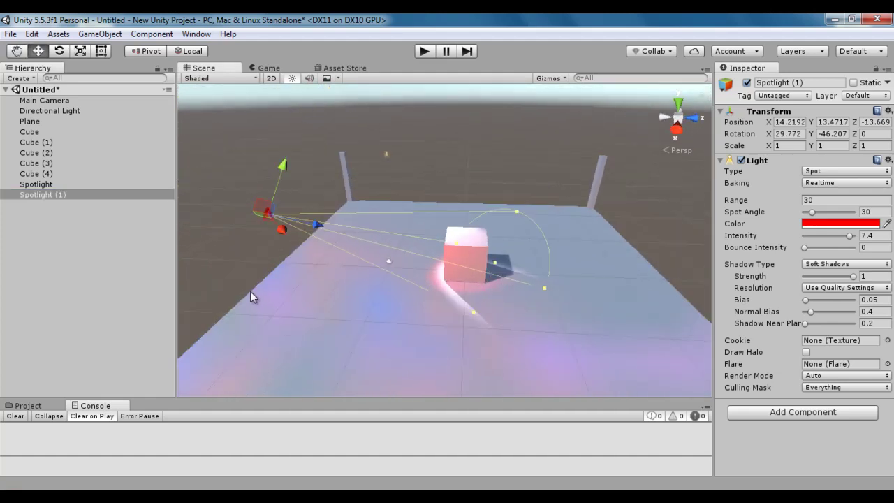
left_click(107, 257)
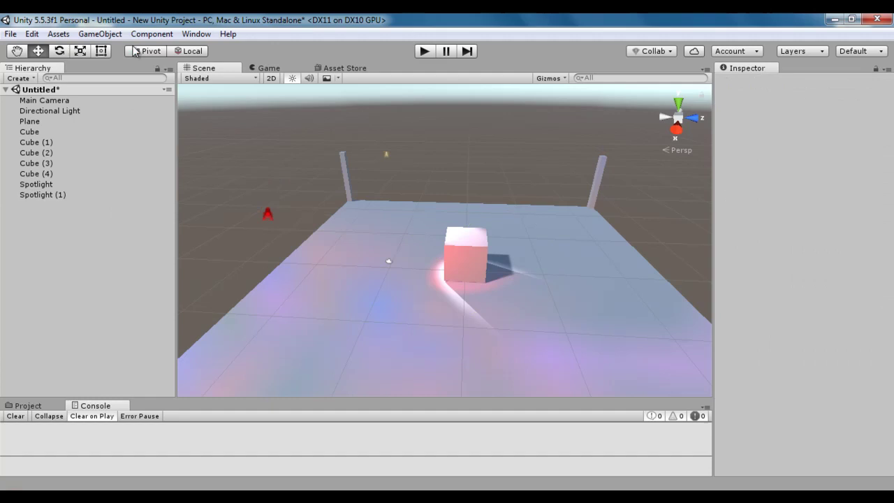
Step: Switch the editor layout to 2 by 3
left_click(100, 33)
left_click(42, 246)
left_click(879, 51)
left_click(791, 66)
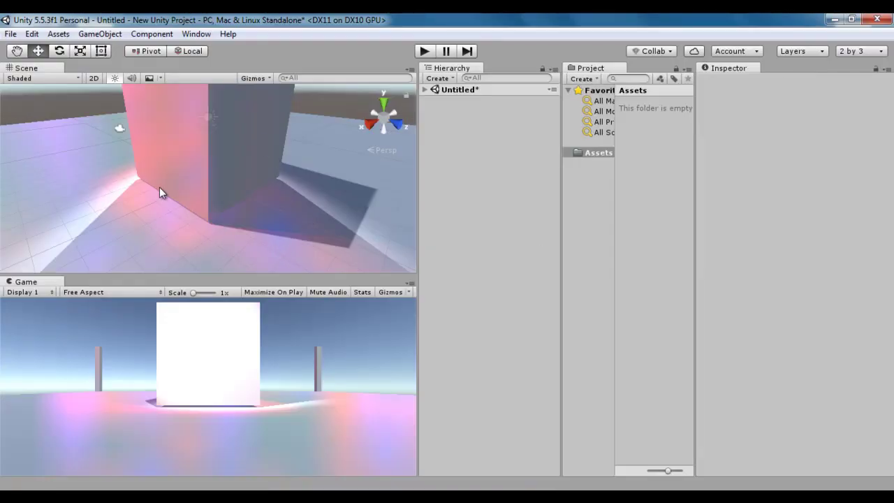
Step: Frame the whole plane with its pillars and cube, and apply Align With View to the Main Camera
left_click(297, 175)
key("f")
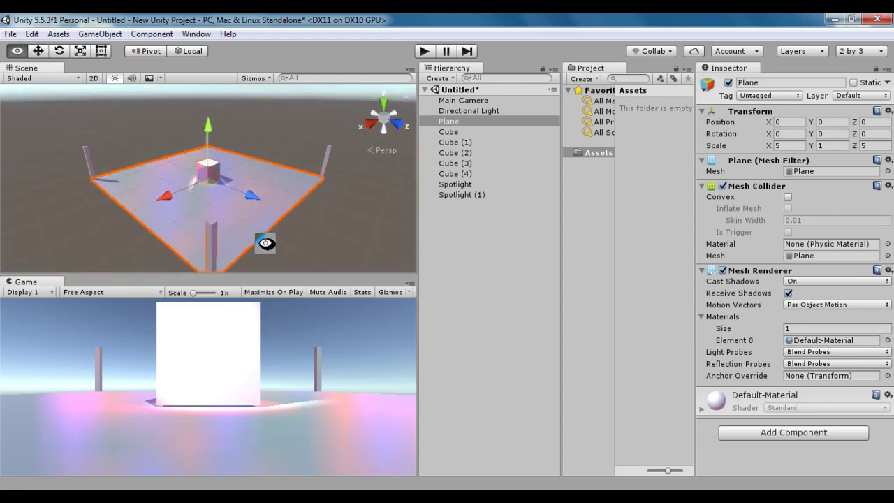
left_click_drag(262, 244, 321, 243, "alt")
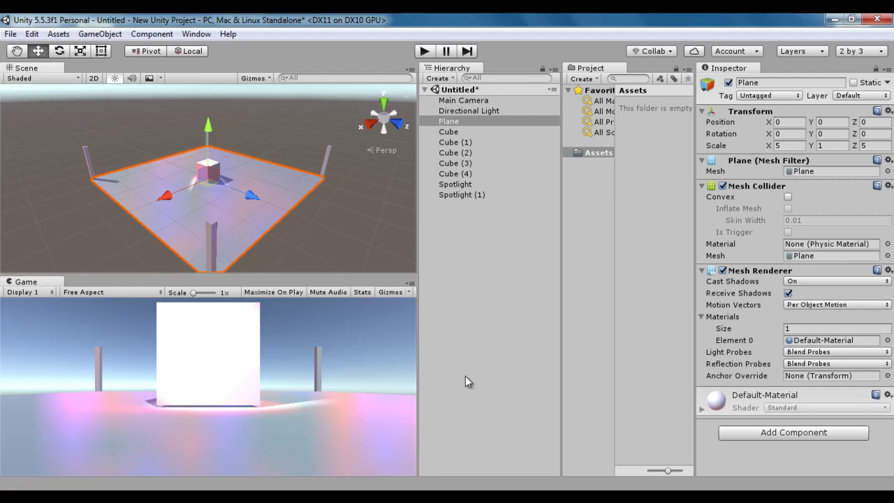
left_click(478, 102)
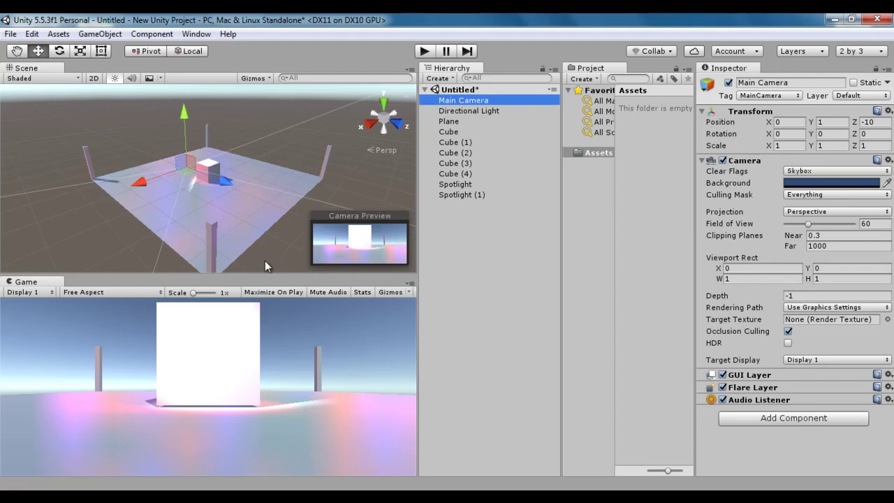
left_click(107, 34)
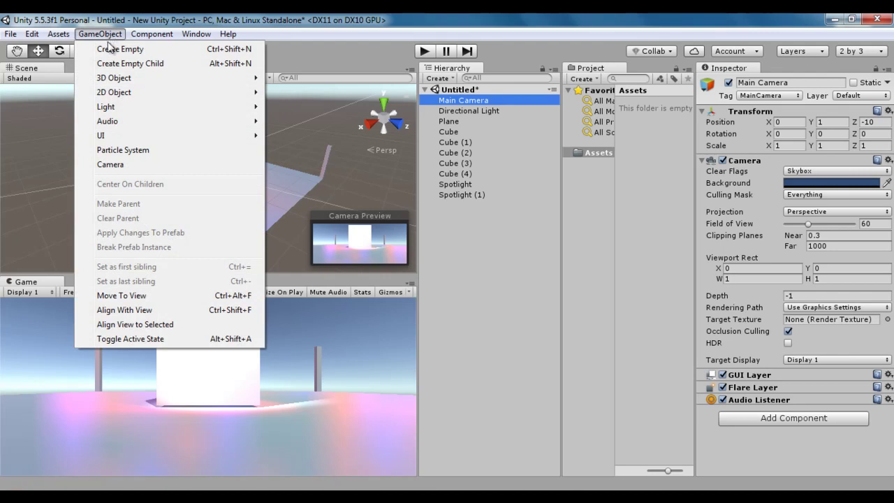
left_click(143, 310)
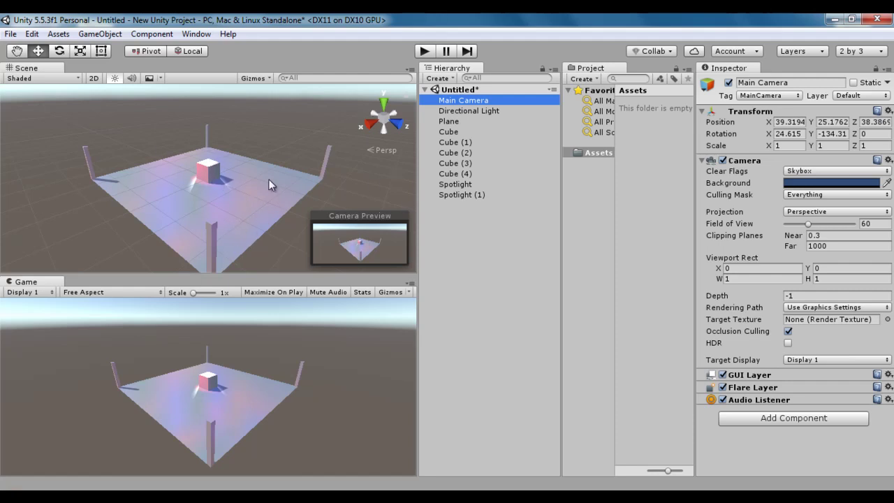
left_click(105, 35)
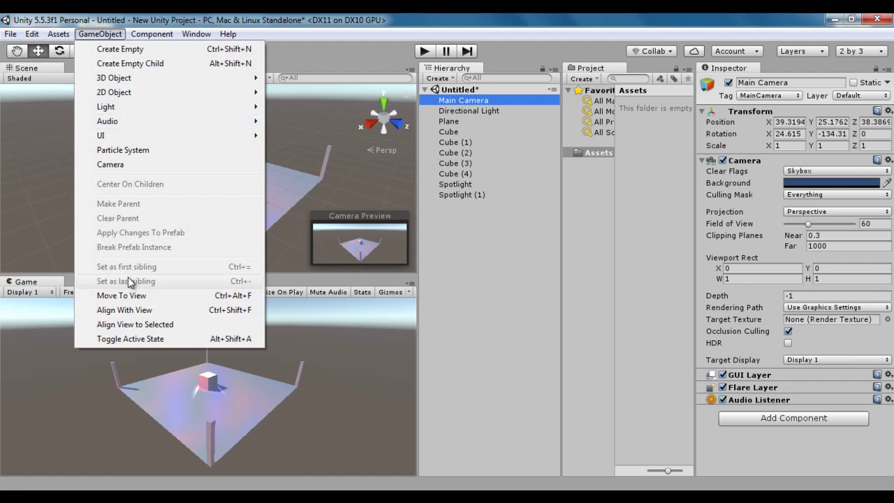
left_click(503, 269)
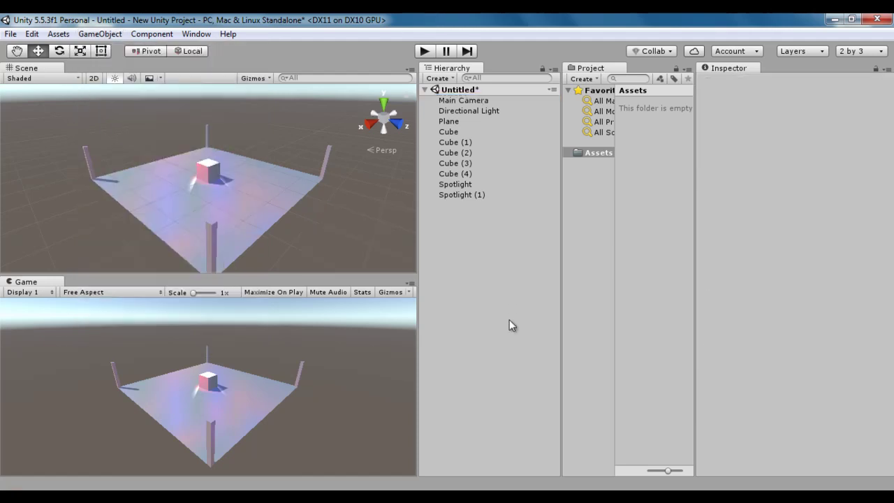
left_click(103, 35)
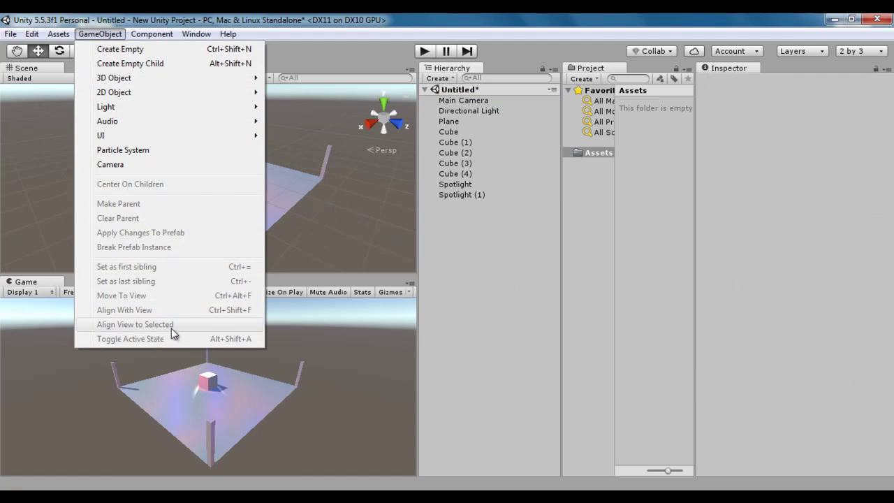
left_click(487, 318)
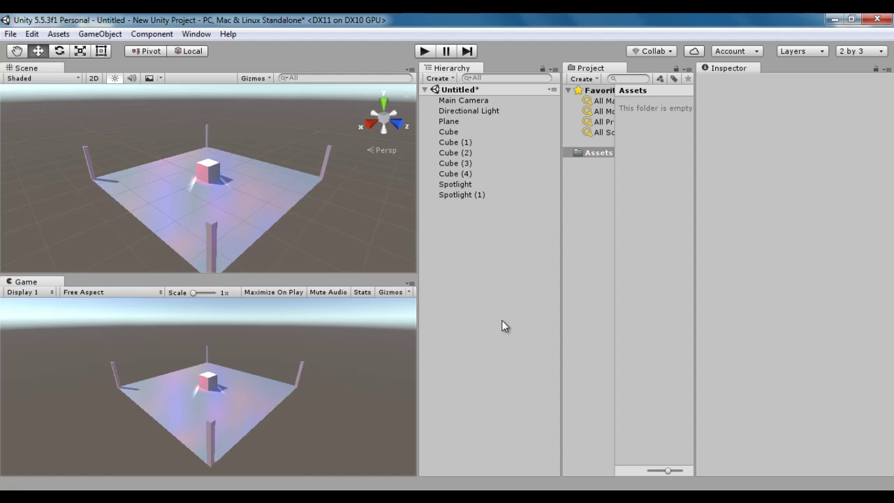
Step: Apply Align View to Selected with Spotlight (1) selected and examine the cube from that light's viewpoint
left_click(466, 184)
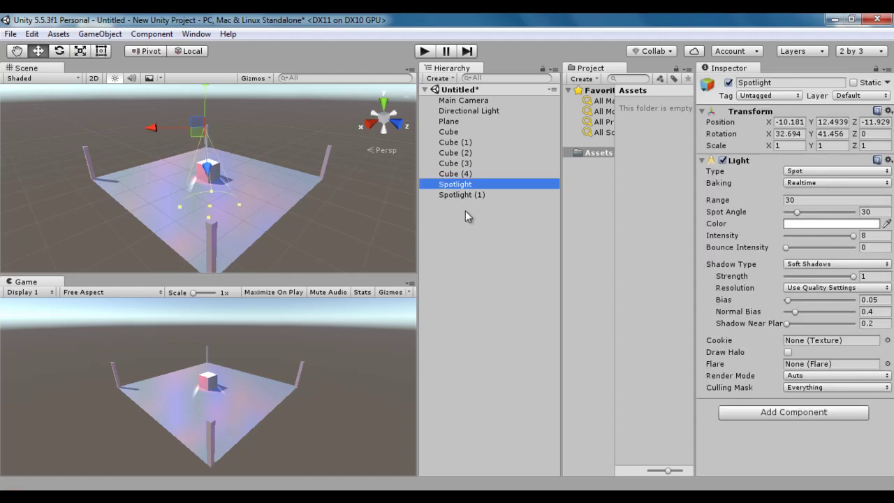
left_click(473, 196)
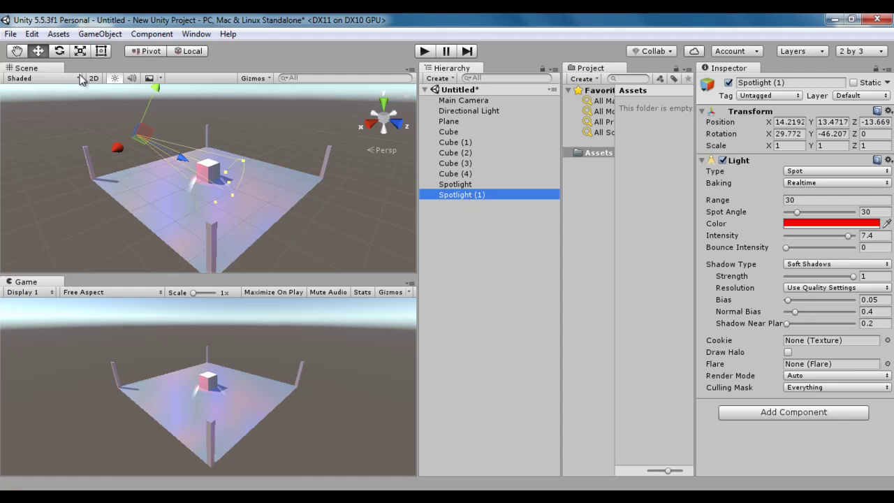
left_click(99, 34)
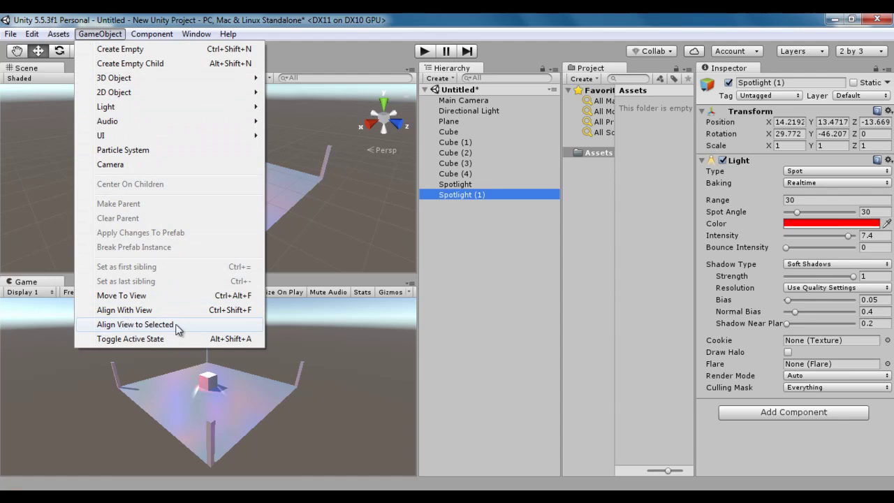
left_click(142, 325)
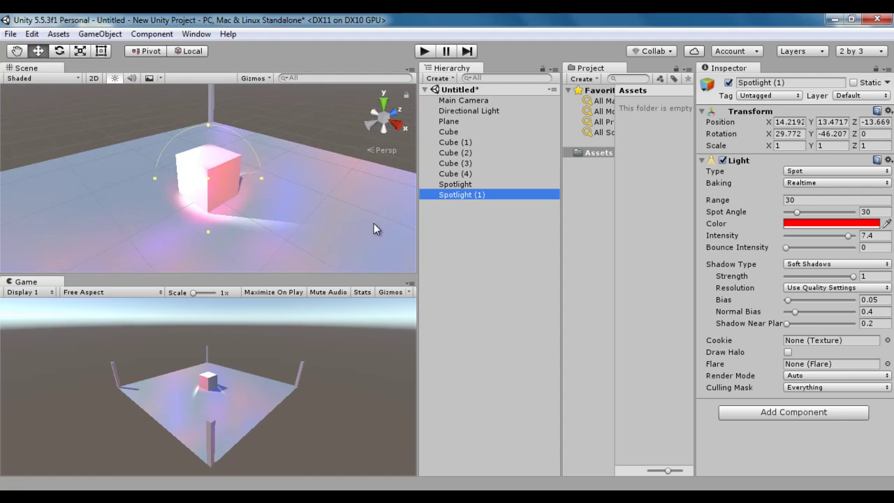
scroll(312, 195, "down", 3)
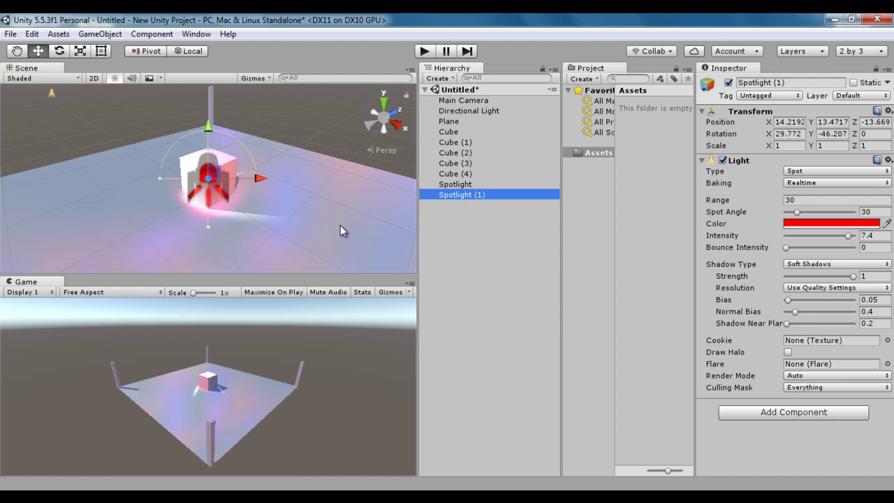
Step: Apply Align View to Selected with the Main Camera selected so the Scene view matches the camera
key("Up")
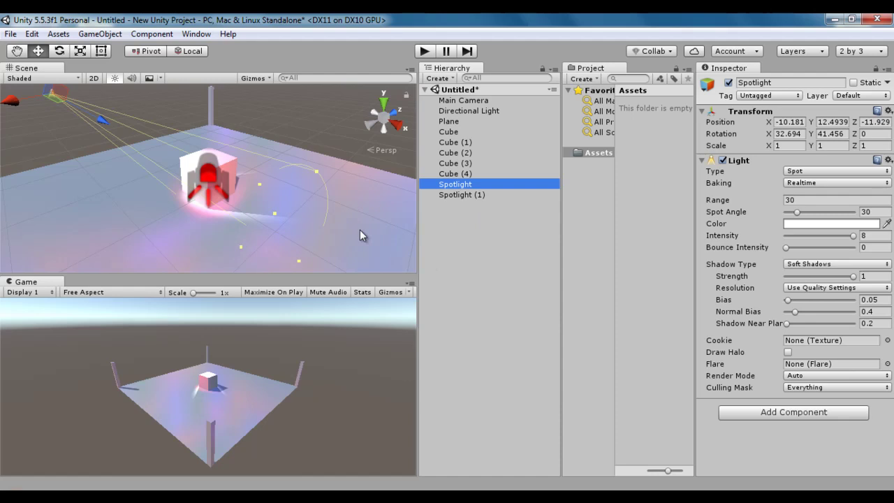
left_click(468, 101)
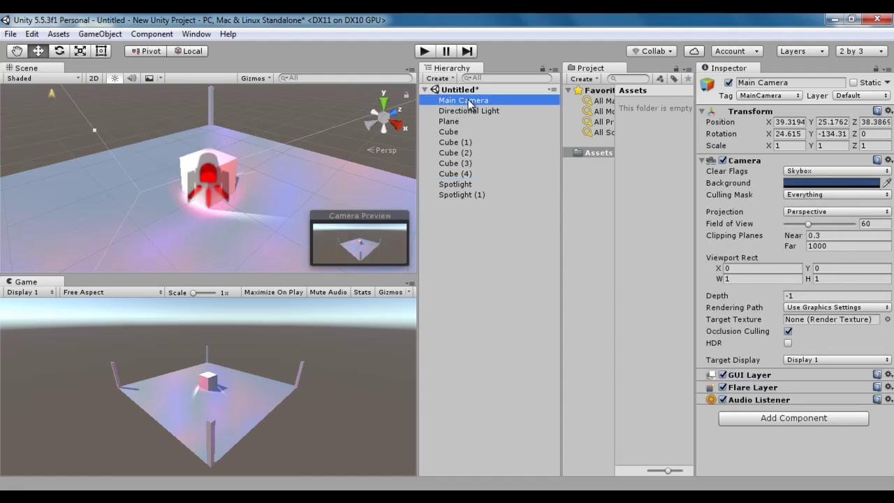
left_click(100, 34)
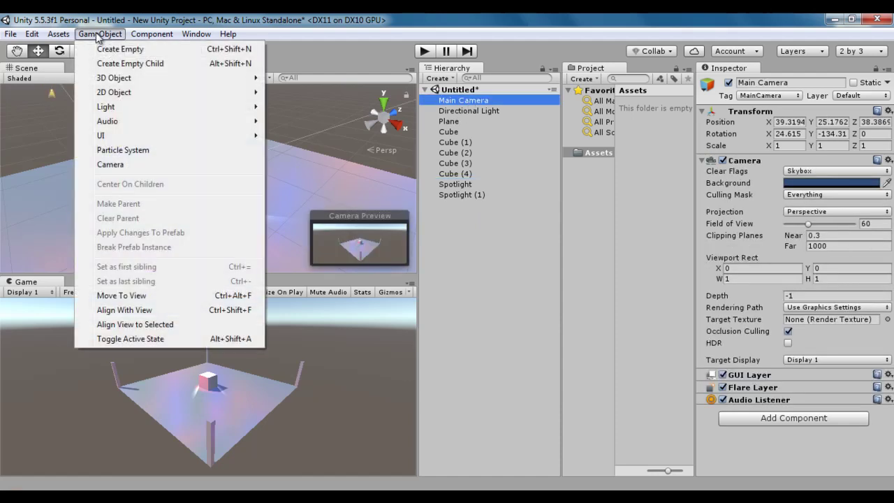
left_click(139, 325)
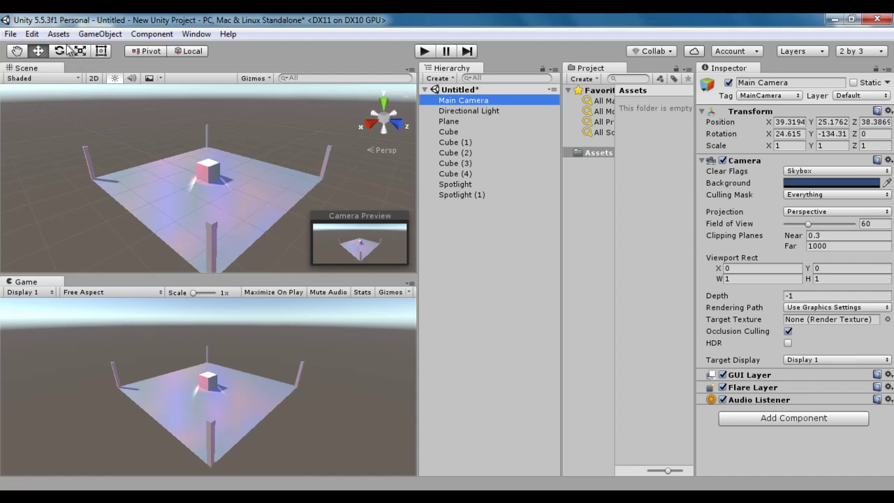
Step: Clear the selection and minimize the editor window to show the desktop
left_click(100, 33)
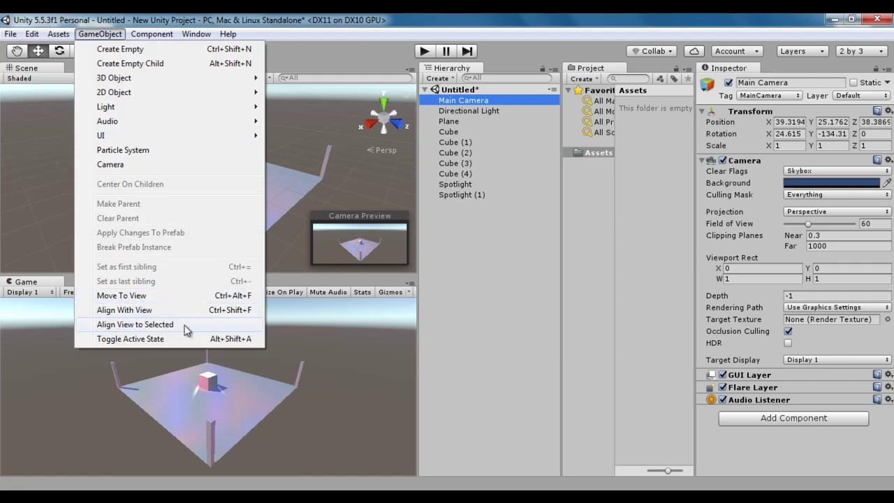
left_click(492, 315)
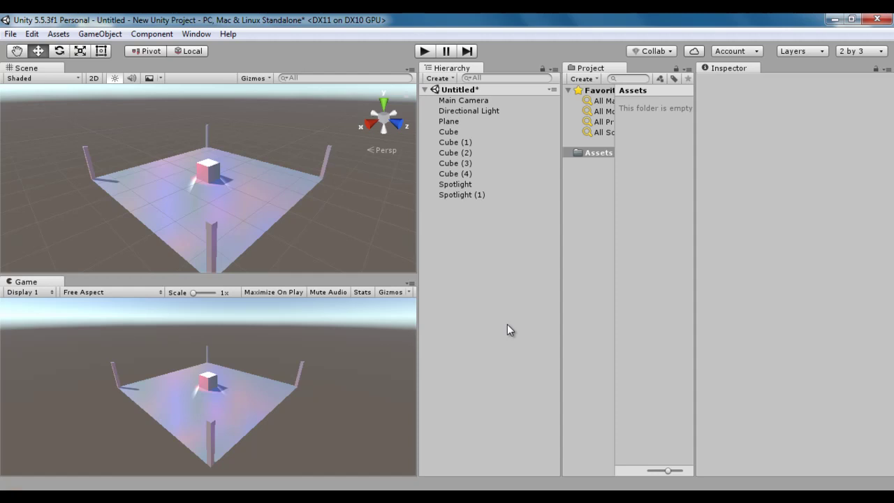
left_click(832, 20)
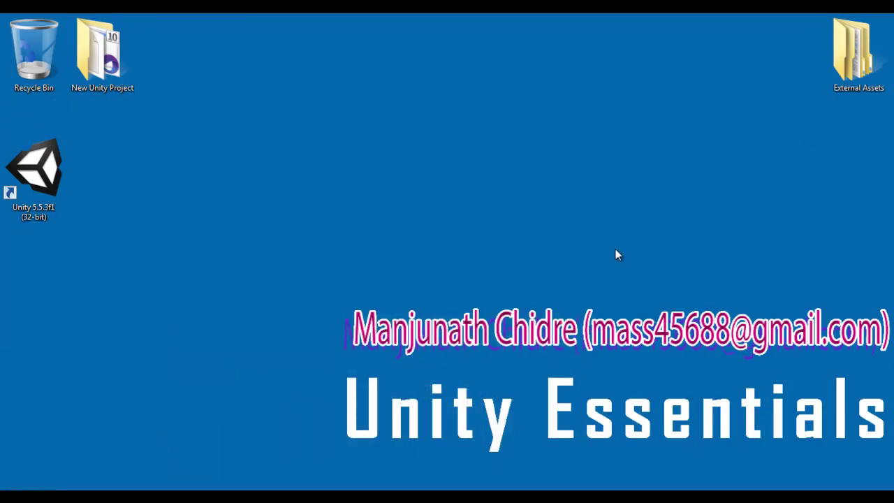